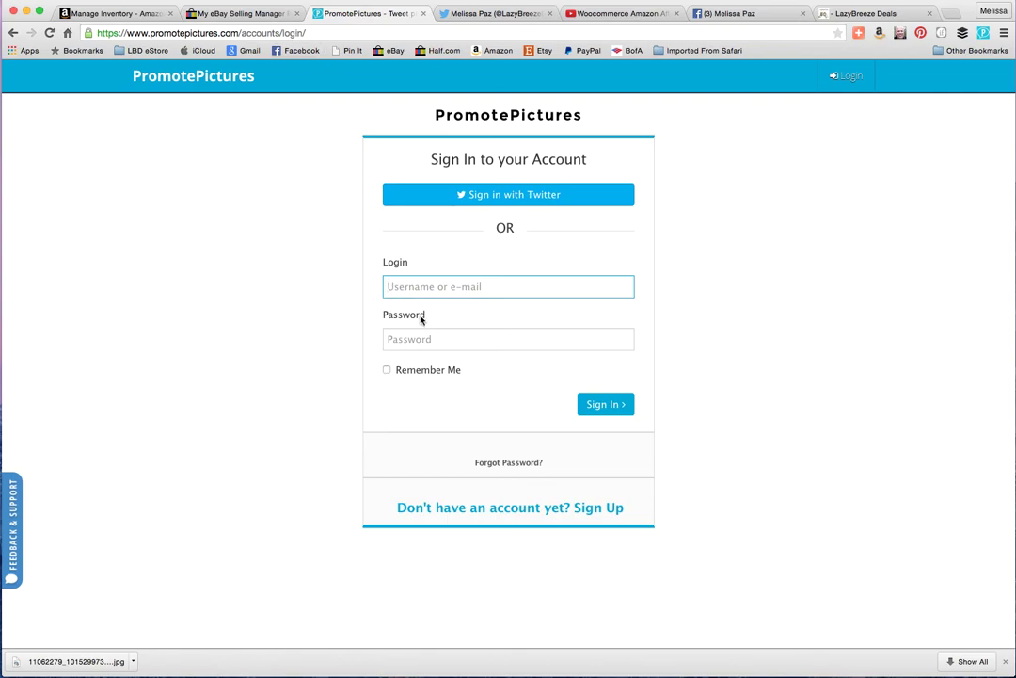
Step: Enter the store's email from the autocomplete suggestion and the account password, then attempt sign-in
{"action": "type", "text": "lazy"}
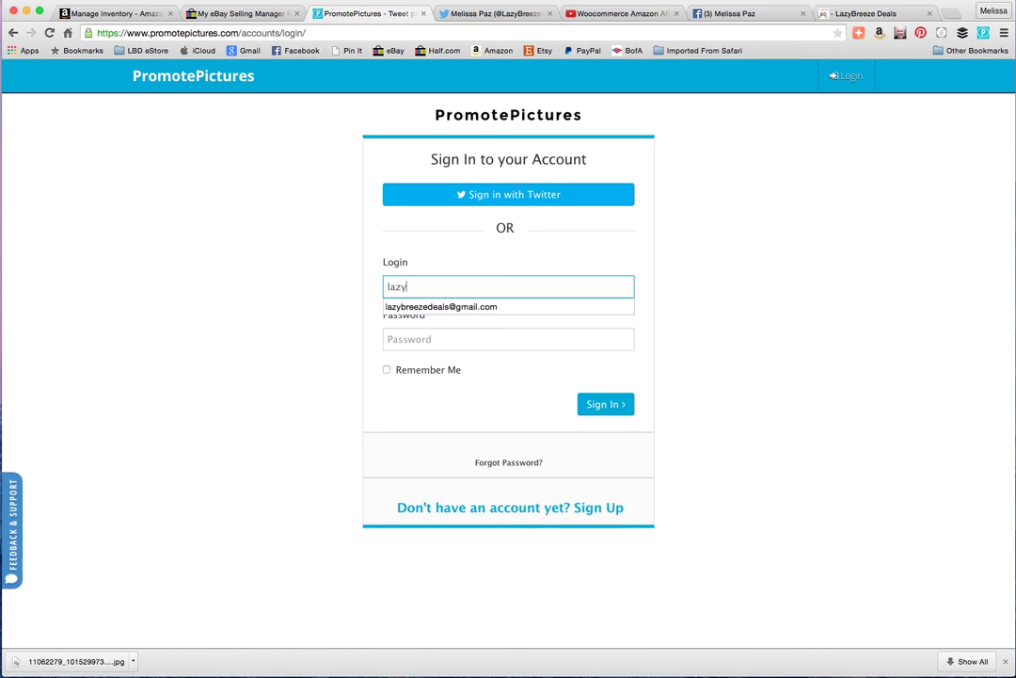
{"action": "left_click", "coordinate": [431, 307]}
{"action": "left_click", "coordinate": [428, 341]}
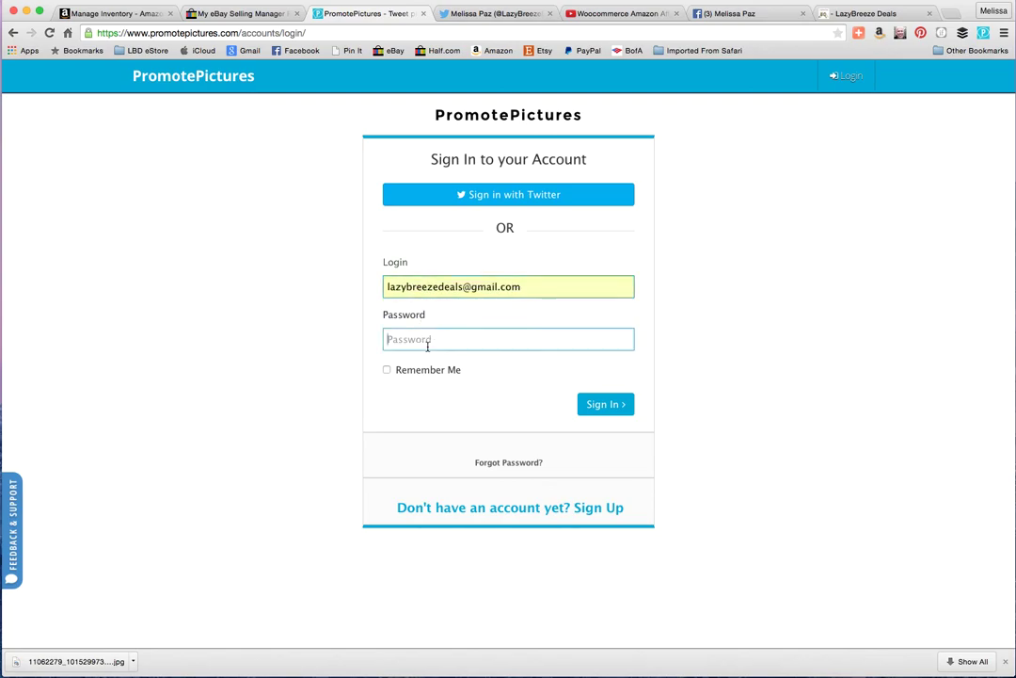
{"action": "type", "text": "***"}
{"action": "left_click", "coordinate": [605, 405]}
Step: Retype the account password and resubmit twice, getting the incorrect-login error each time
{"action": "left_click", "coordinate": [477, 402]}
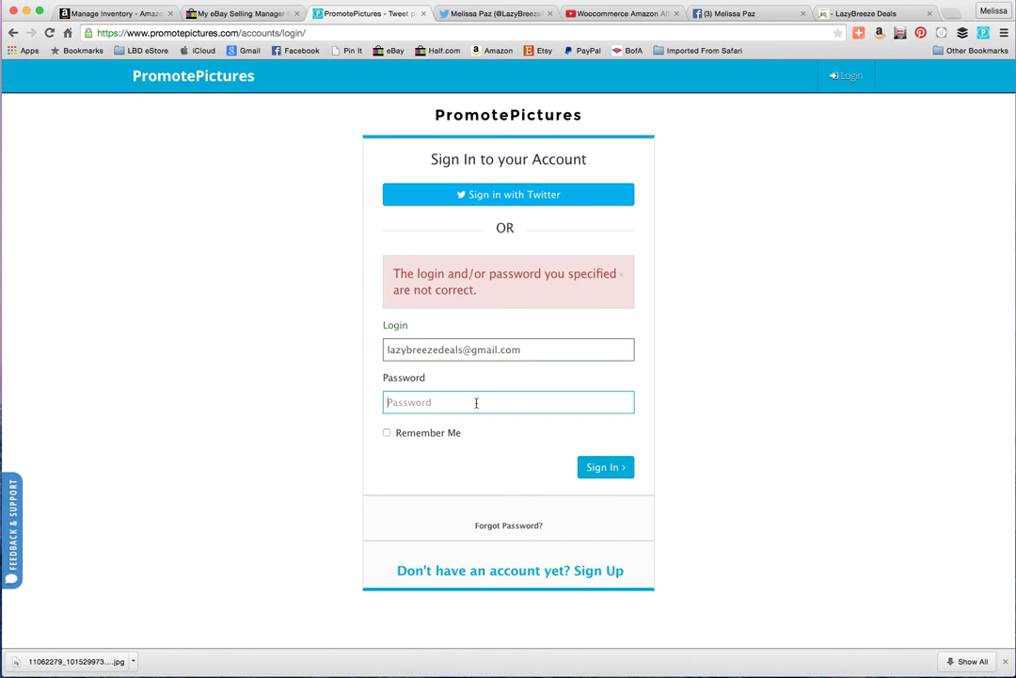
{"action": "type", "text": "l"}
{"action": "type", "text": "ee"}
{"action": "key", "text": "BackSpace"}
{"action": "key", "text": "BackSpace"}
{"action": "key", "text": "BackSpace"}
{"action": "key", "text": "BackSpace"}
{"action": "key", "text": "BackSpace"}
{"action": "key", "text": "BackSpace"}
{"action": "left_click", "coordinate": [602, 469]}
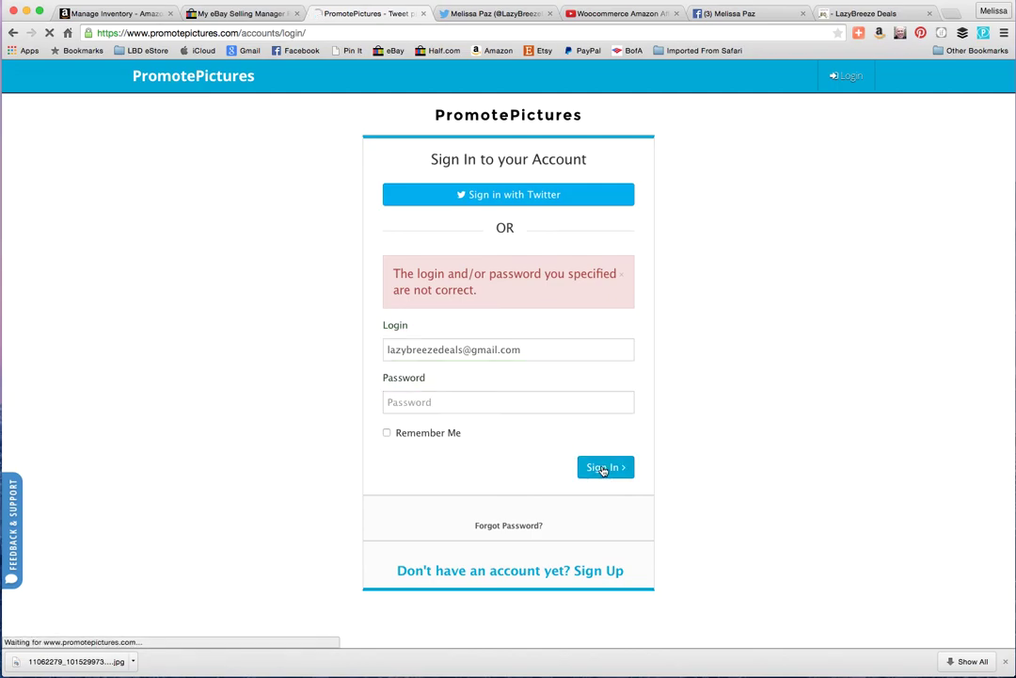
{"action": "left_click", "coordinate": [449, 404]}
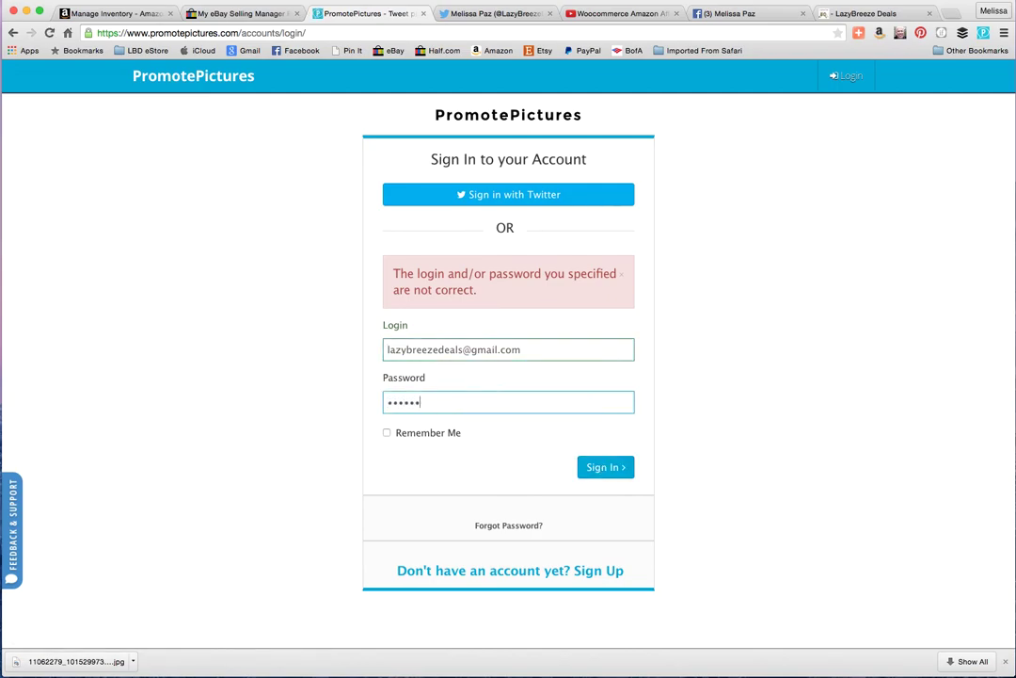
{"action": "key", "text": "Return"}
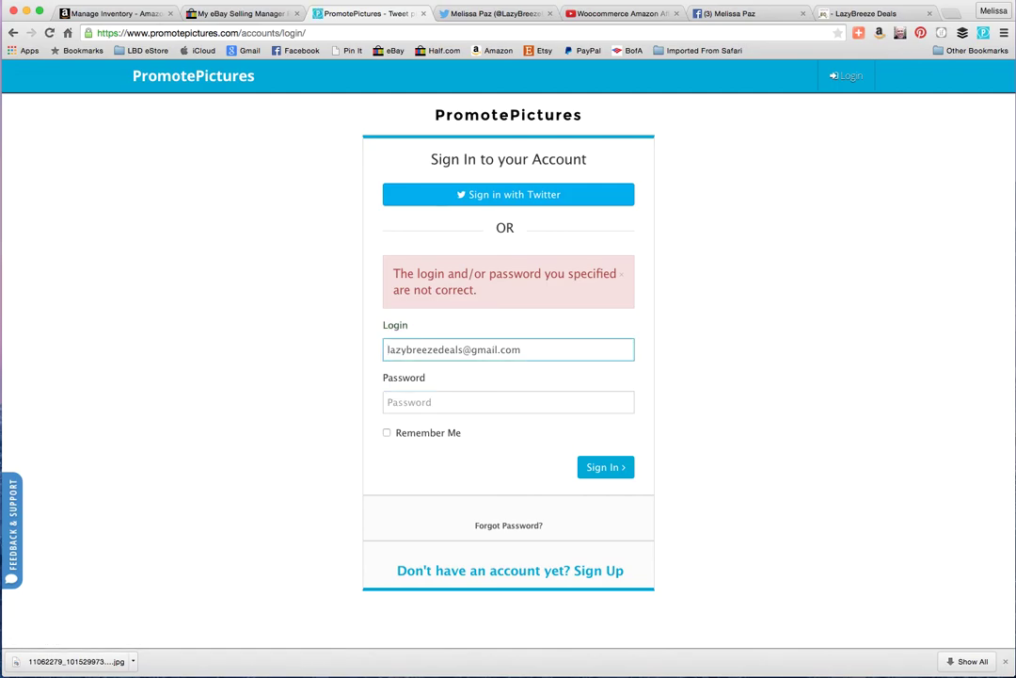
{"action": "left_click", "coordinate": [443, 406]}
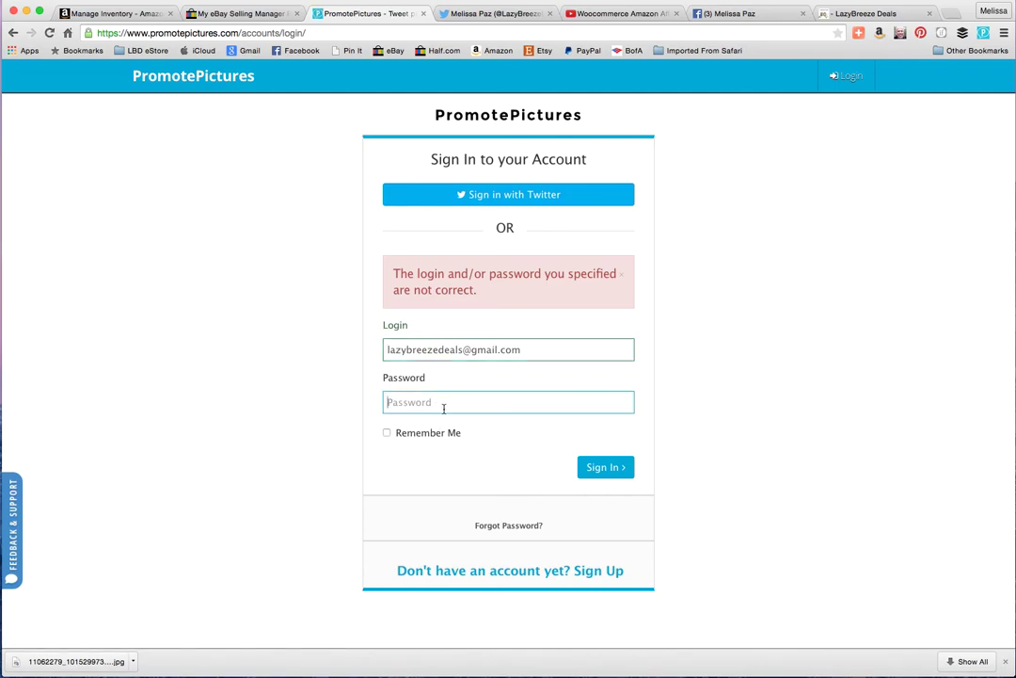
Step: Sign in with Twitter, view the Auto Tweets queue under My Account, then switch to eBay's active listings
{"action": "left_click", "coordinate": [477, 196]}
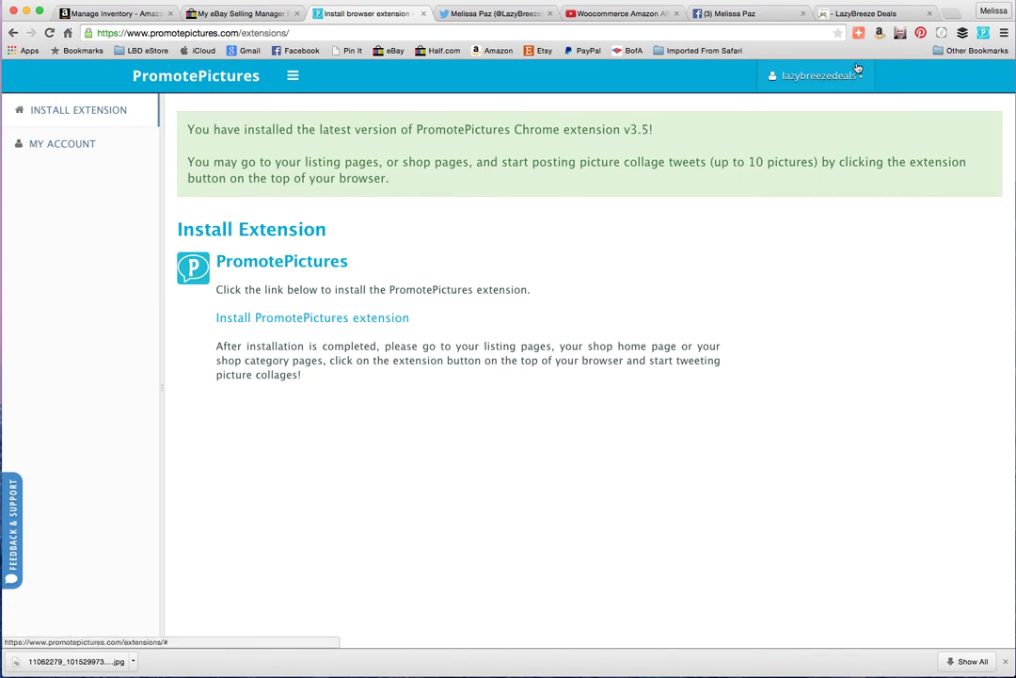
{"action": "left_click", "coordinate": [74, 142]}
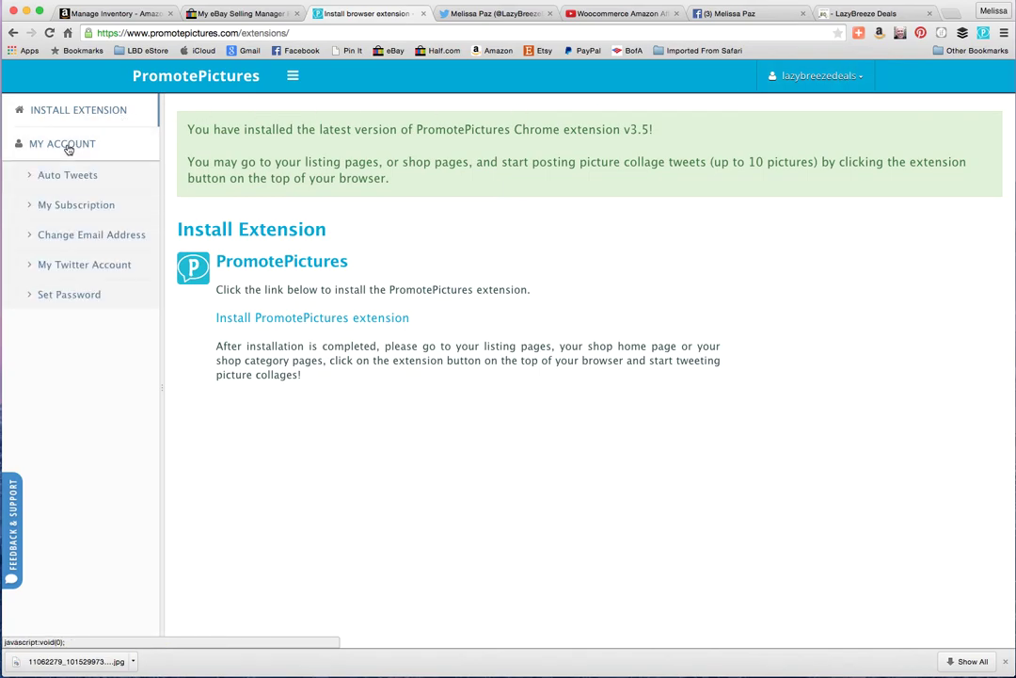
{"action": "left_click", "coordinate": [70, 177]}
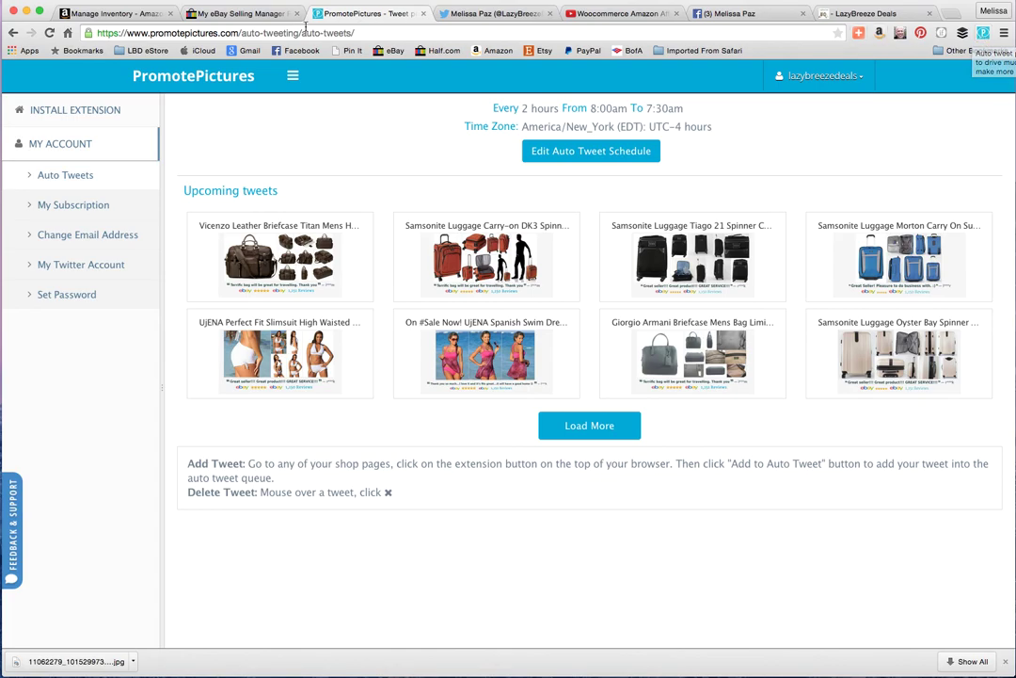
{"action": "left_click", "coordinate": [245, 14]}
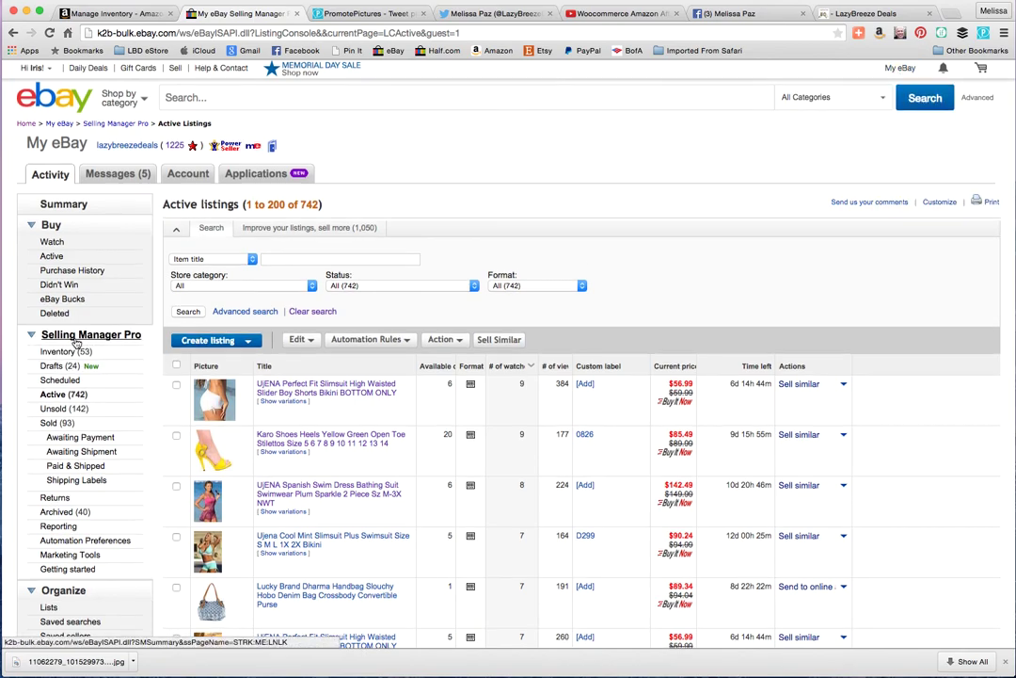
Step: Open the Karo Shoes yellow green open toe stilettos listing and launch the PromotePictures collage tool
{"action": "scroll", "coordinate": [60, 347], "scroll_direction": "down", "scroll_amount": 1}
{"action": "left_click", "coordinate": [60, 347]}
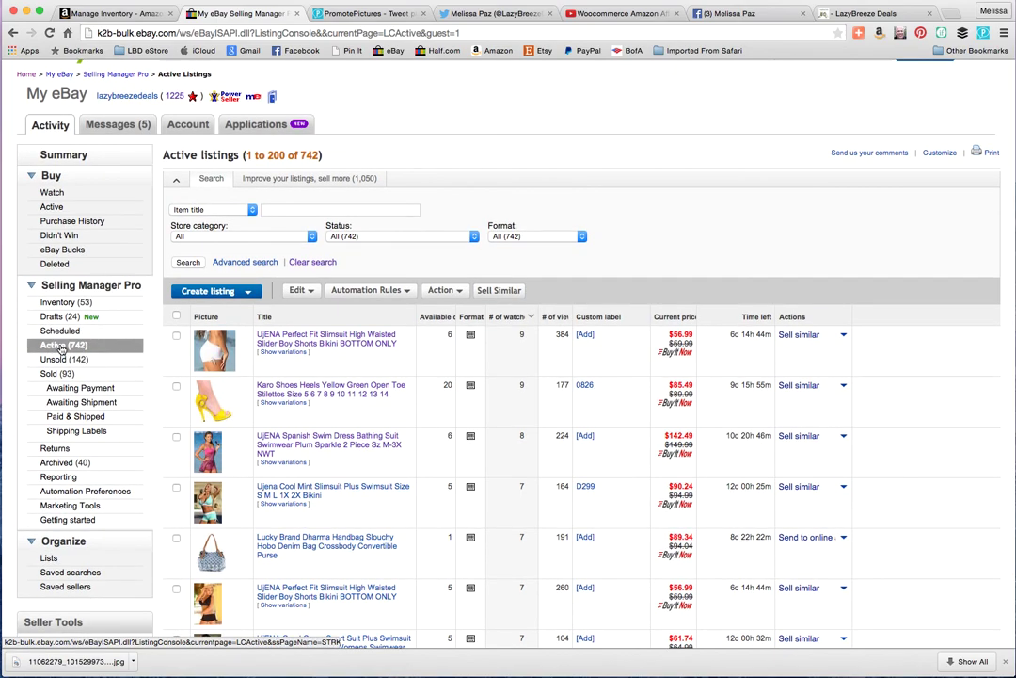
{"action": "scroll", "coordinate": [627, 233], "scroll_direction": "down", "scroll_amount": 1}
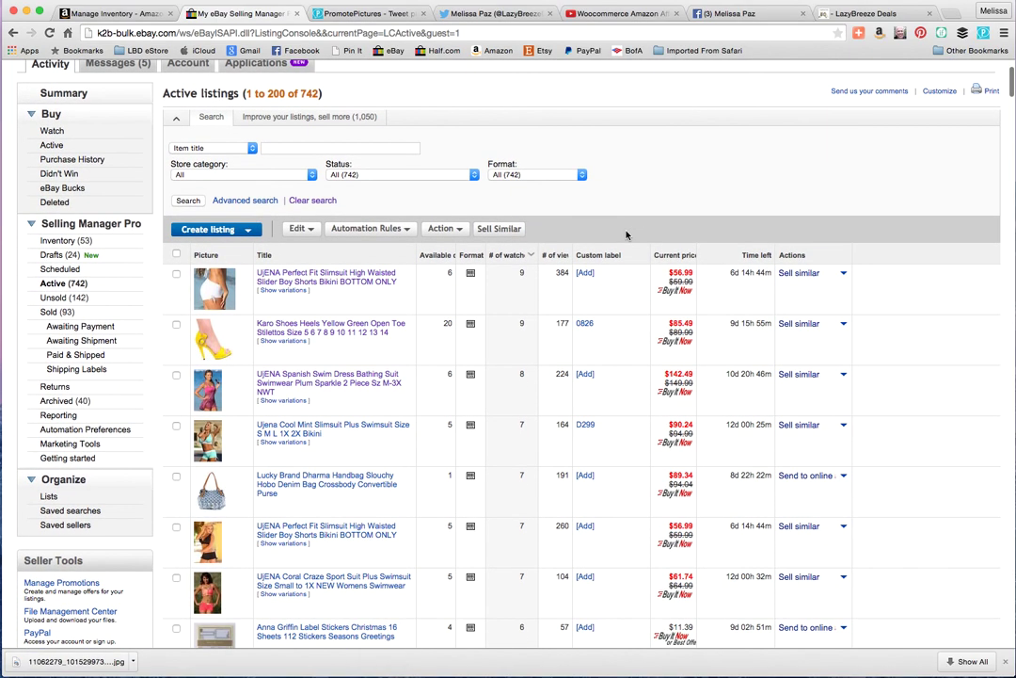
{"action": "scroll", "coordinate": [348, 287], "scroll_direction": "down", "scroll_amount": 1}
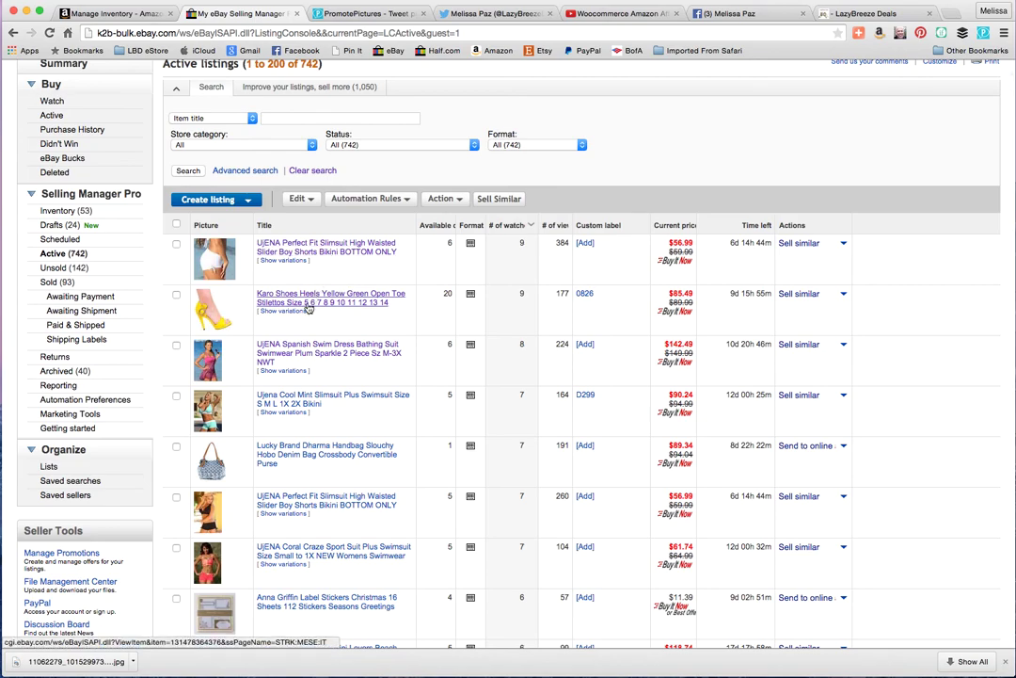
{"action": "left_click", "coordinate": [311, 299]}
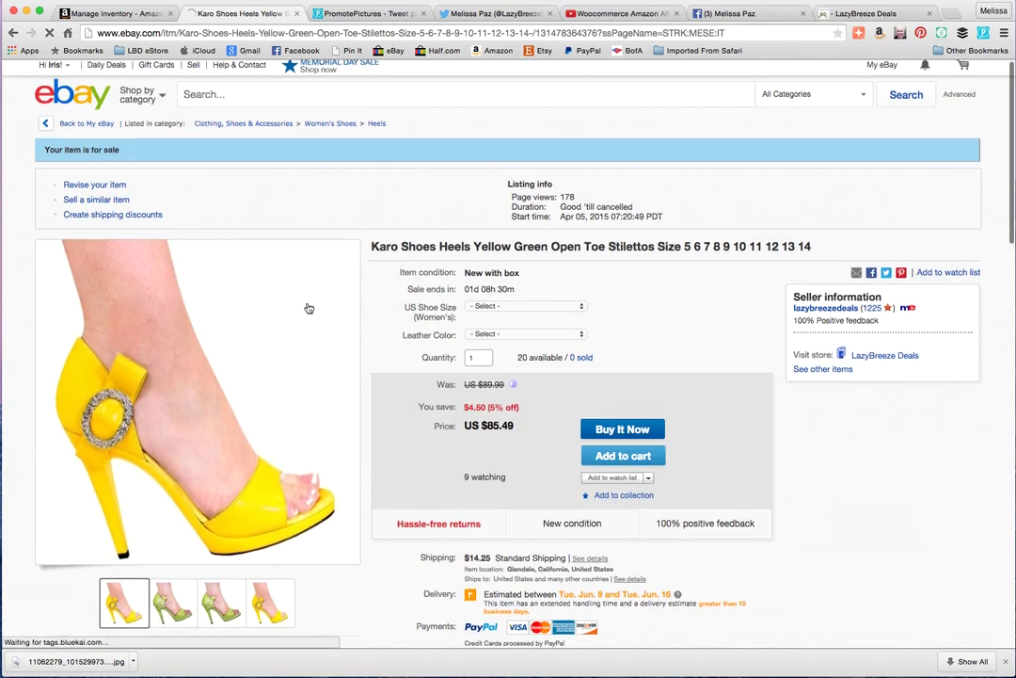
{"action": "scroll", "coordinate": [307, 307], "scroll_direction": "down", "scroll_amount": 1}
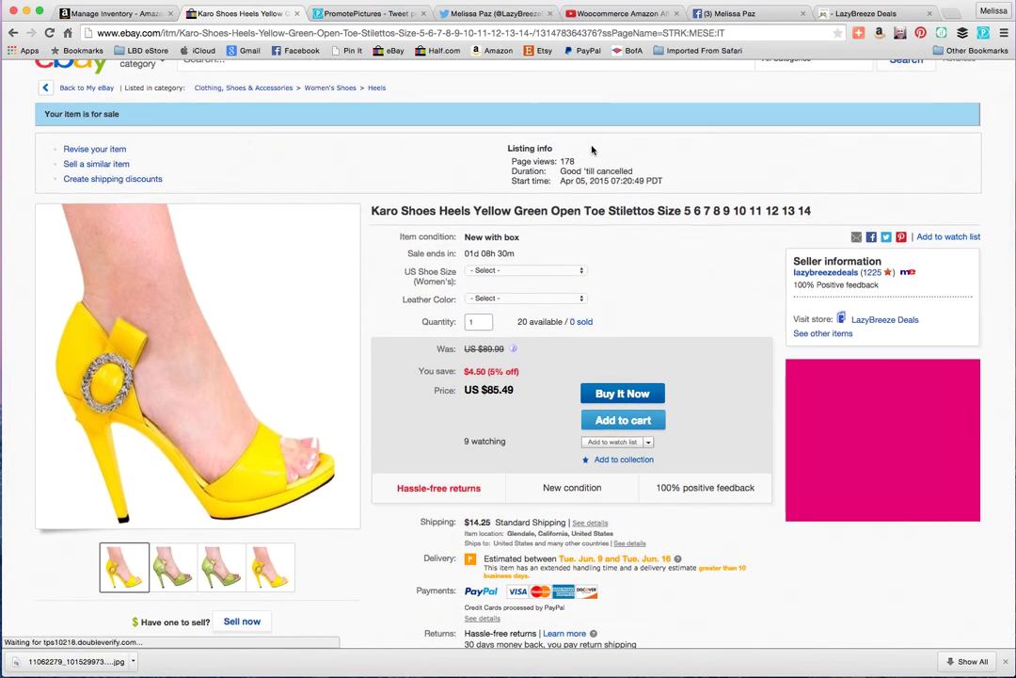
{"action": "left_click", "coordinate": [983, 34]}
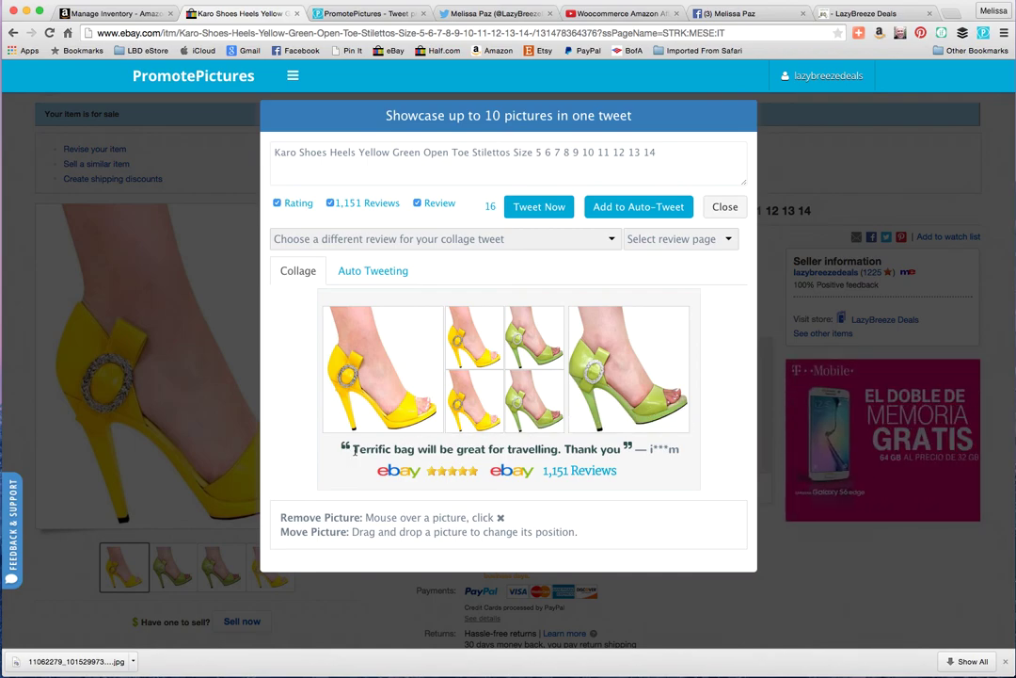
Step: Look over the stilettos collage and its review quote, then select the sizes in the tweet text
{"action": "left_click_drag", "start_coordinate": [355, 449], "coordinate": [600, 450]}
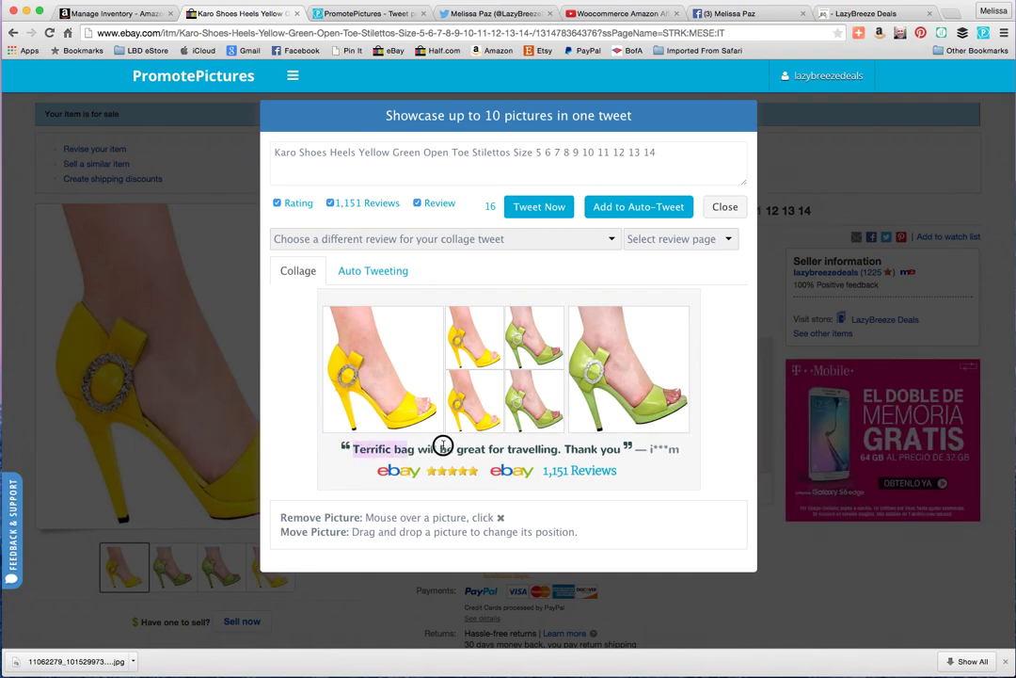
{"action": "left_click", "coordinate": [593, 449]}
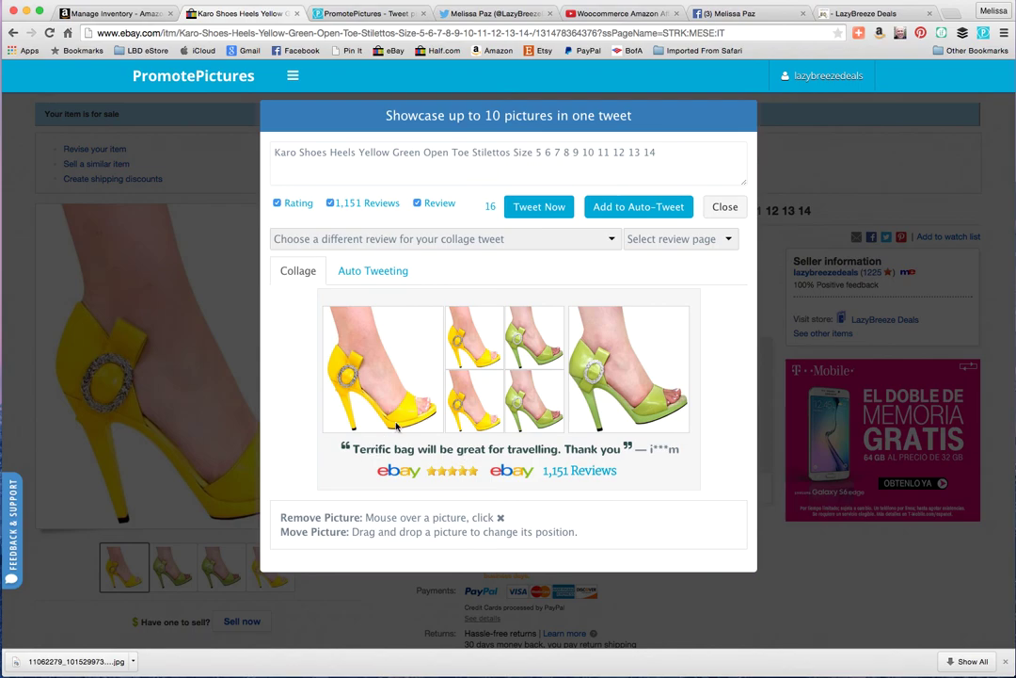
{"action": "left_click", "coordinate": [452, 156]}
{"action": "left_click_drag", "start_coordinate": [533, 152], "coordinate": [668, 149]}
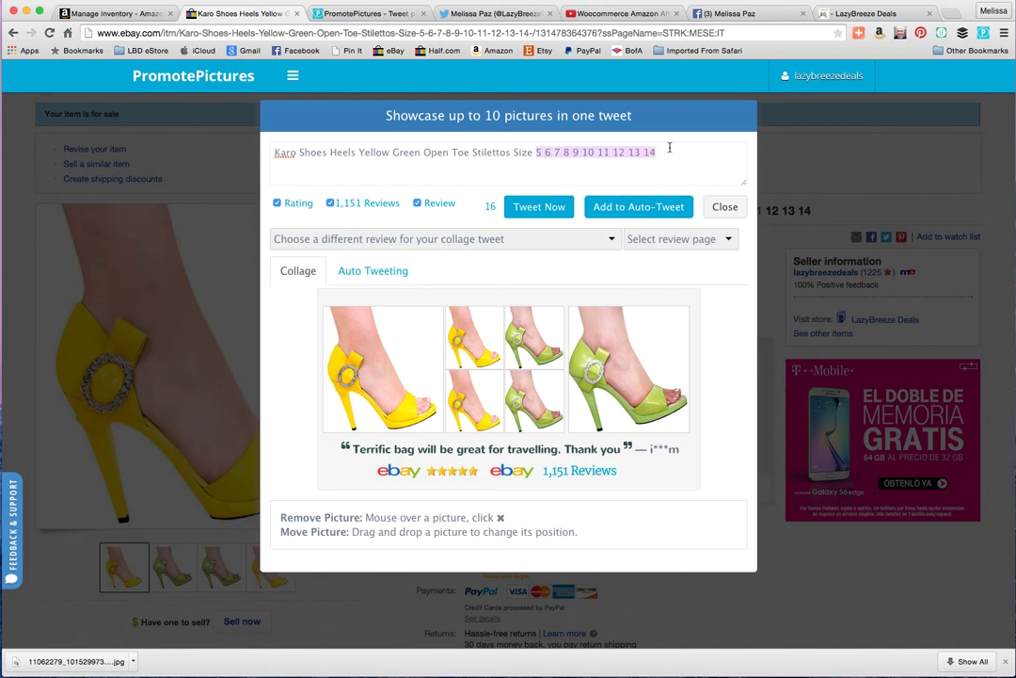
Step: Replace the size list with #fashion #deals #lazybreezedeals and check the remaining character count
{"action": "key", "text": "BackSpace"}
{"action": "key", "text": "BackSpace"}
{"action": "key", "text": "BackSpace"}
{"action": "key", "text": "BackSpace"}
{"action": "key", "text": "BackSpace"}
{"action": "key", "text": "BackSpace"}
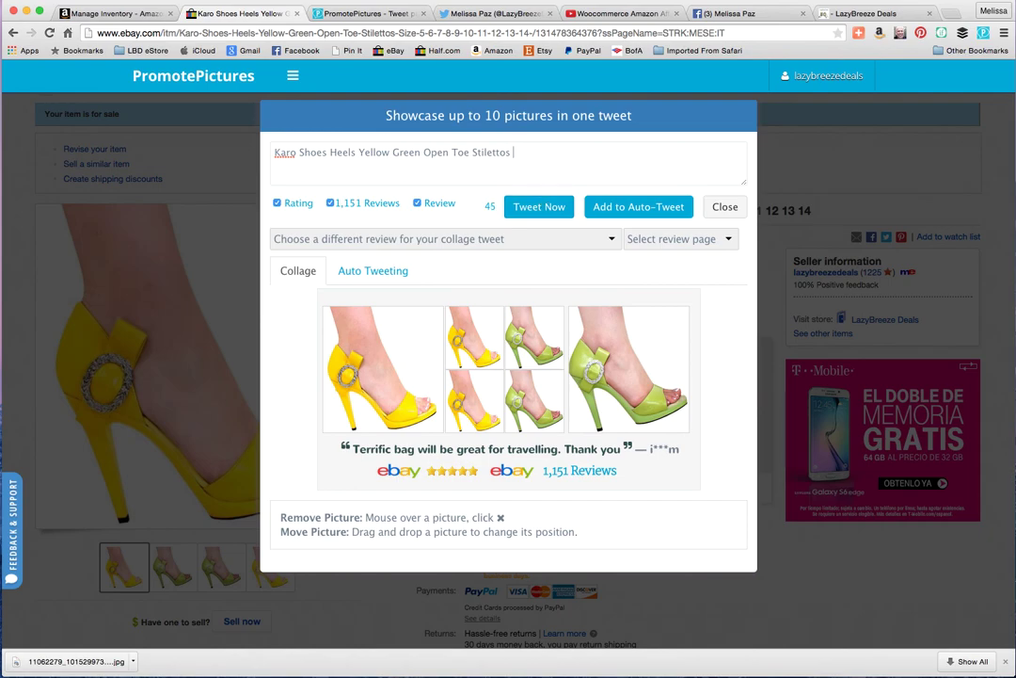
{"action": "type", "text": "#fashion "}
{"action": "type", "text": "#deals"}
{"action": "type", "text": " #"}
{"action": "type", "text": "lazybreeze"}
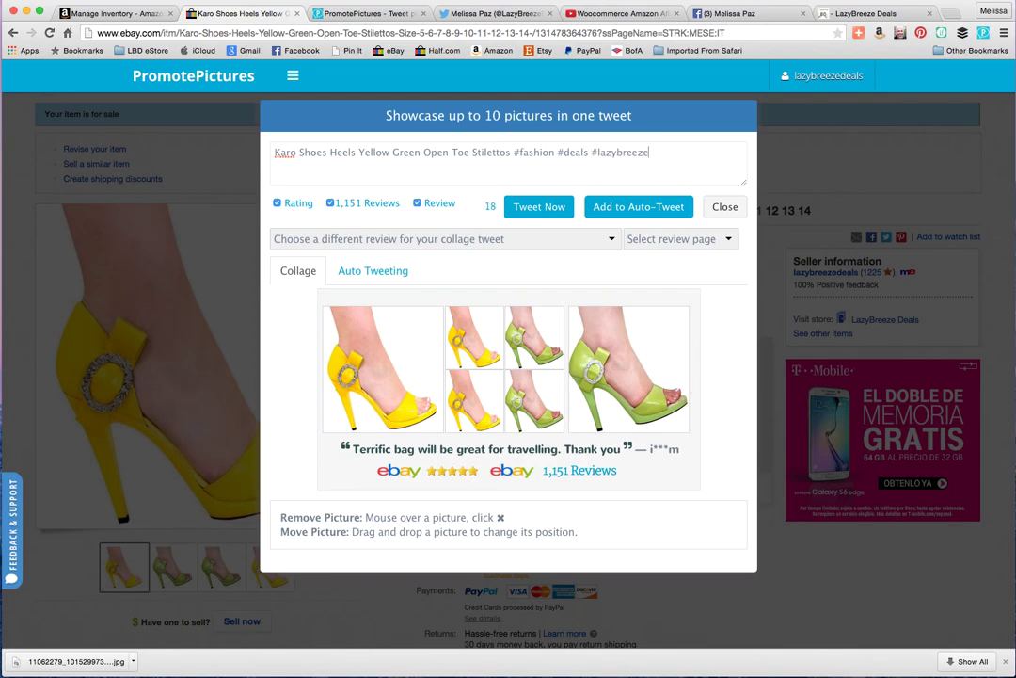
{"action": "type", "text": "deals"}
{"action": "left_click_drag", "start_coordinate": [508, 206], "coordinate": [481, 206]}
{"action": "left_click", "coordinate": [484, 207]}
{"action": "double_click", "coordinate": [487, 207]}
{"action": "left_click", "coordinate": [571, 243]}
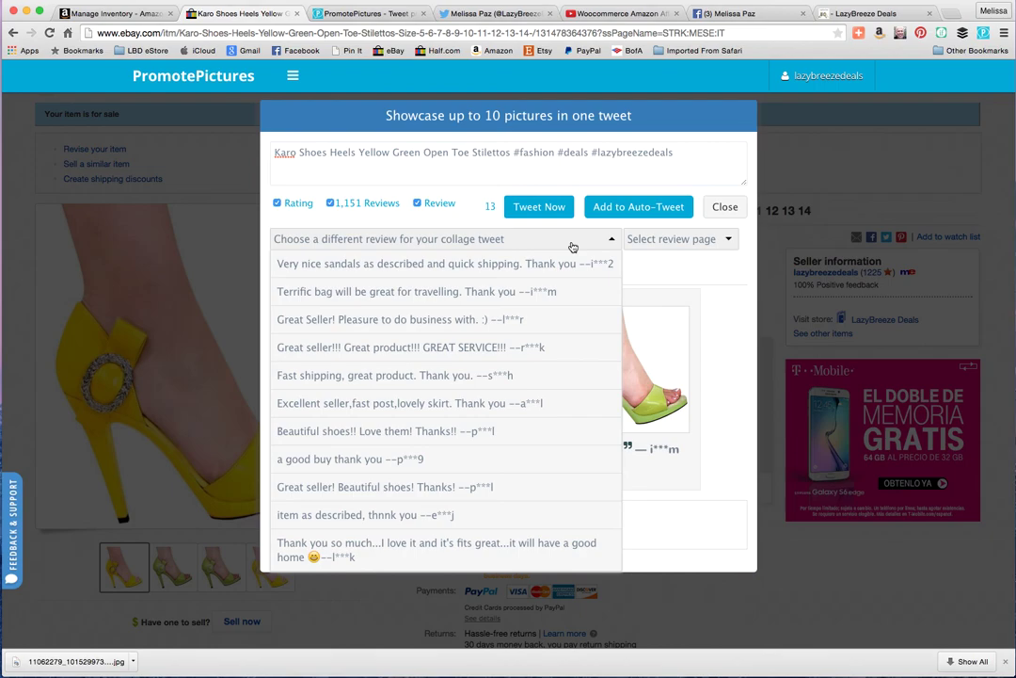
Step: Use the sandals-and-quick-shipping review, queue the stilettos collage for Auto-Tweet, and return to listings
{"action": "left_click", "coordinate": [452, 267]}
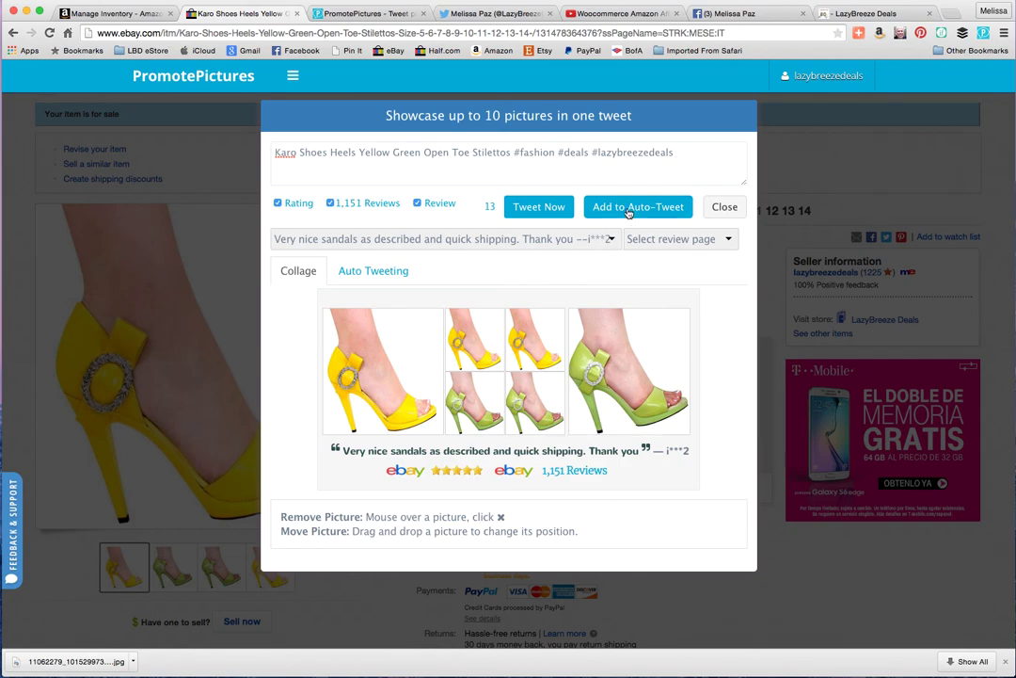
{"action": "left_click", "coordinate": [628, 209]}
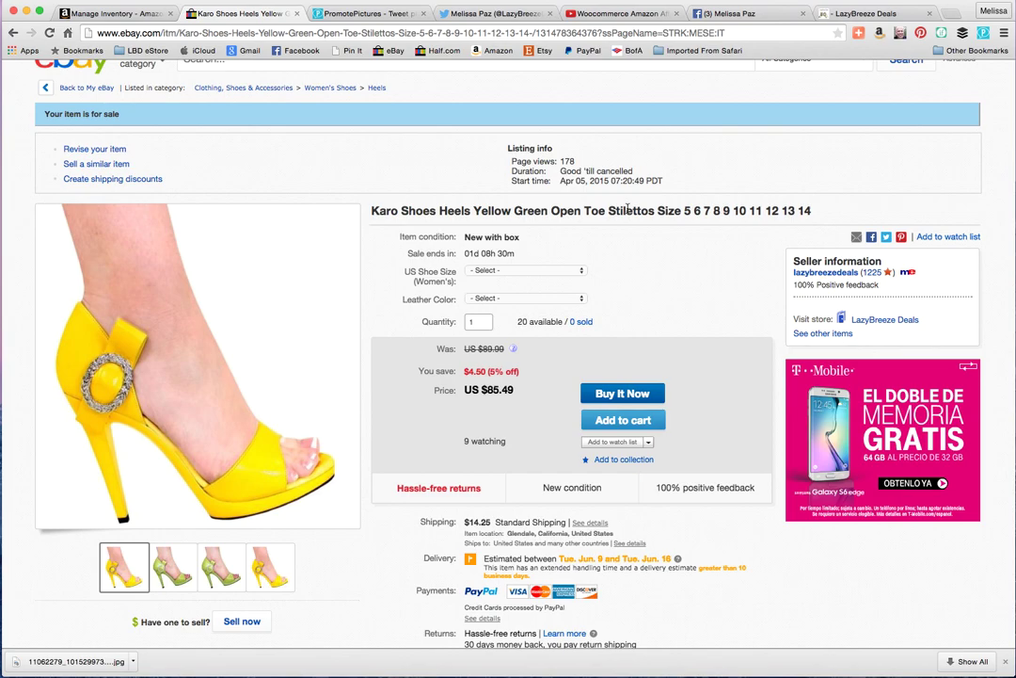
{"action": "left_click", "coordinate": [13, 32]}
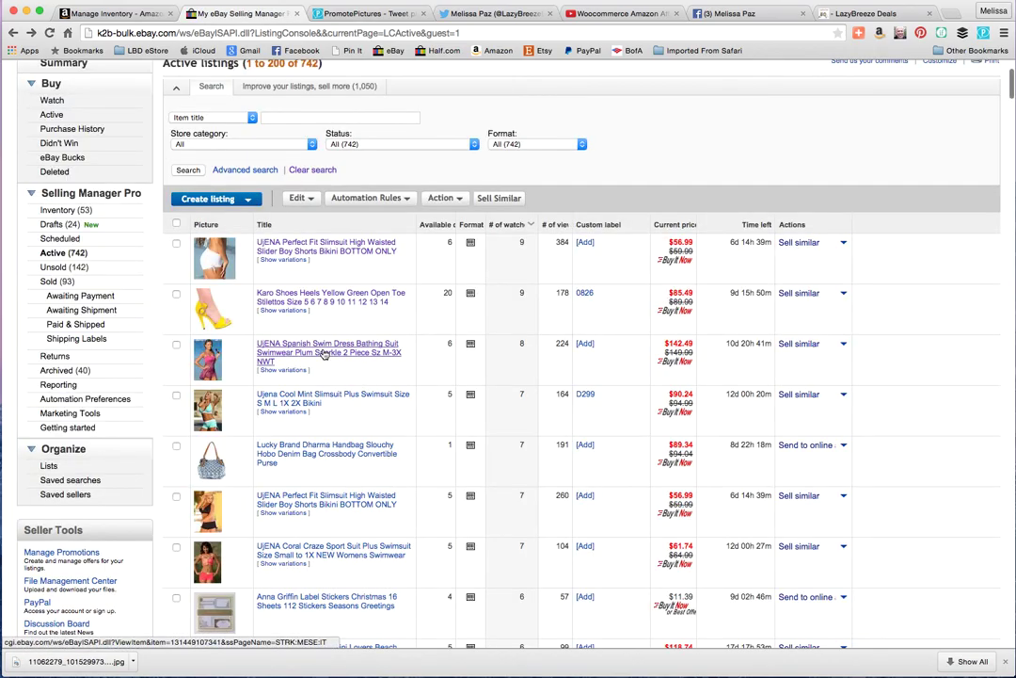
Step: Open the Ujena Cool Mint Slimsuit Plus Swimsuit listing from the active listings table
{"action": "left_click", "coordinate": [341, 399]}
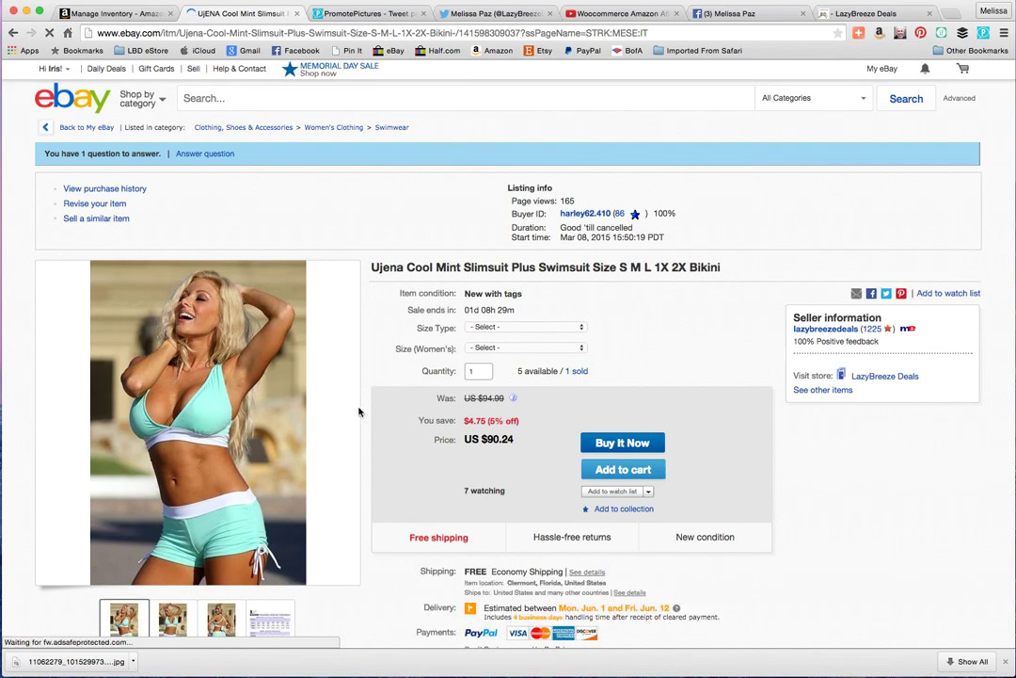
Step: Replace the swimsuit tweet's sizes with #summer #bikini #lazybreezedeals and remove the size-chart picture
{"action": "left_click", "coordinate": [985, 35]}
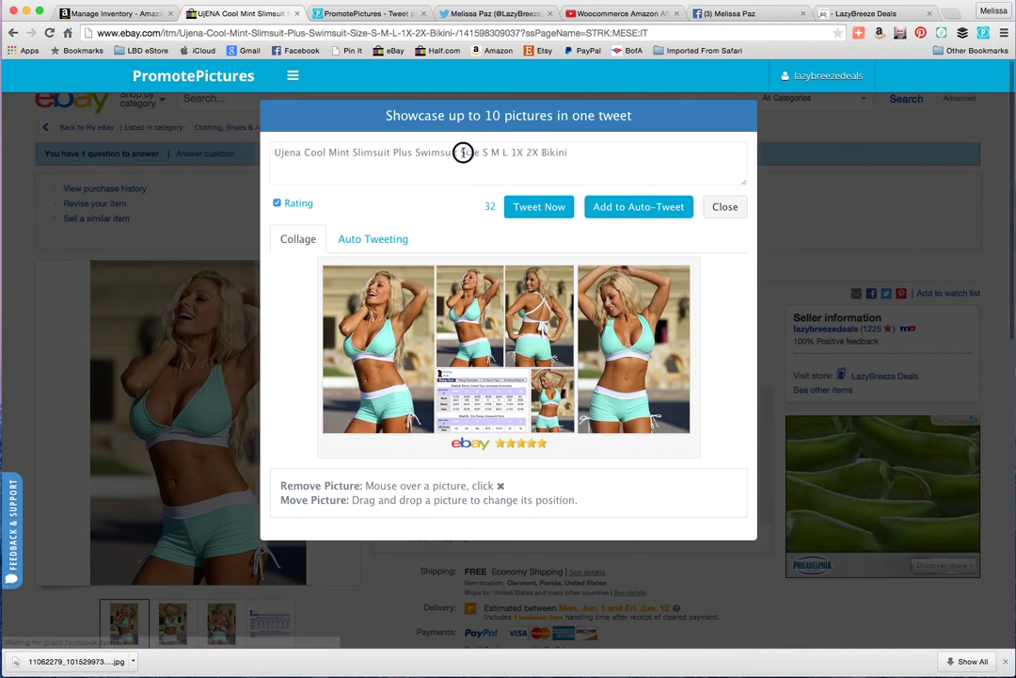
{"action": "left_click_drag", "start_coordinate": [461, 153], "coordinate": [582, 152]}
{"action": "key", "text": "BackSpace"}
{"action": "type", "text": "#"}
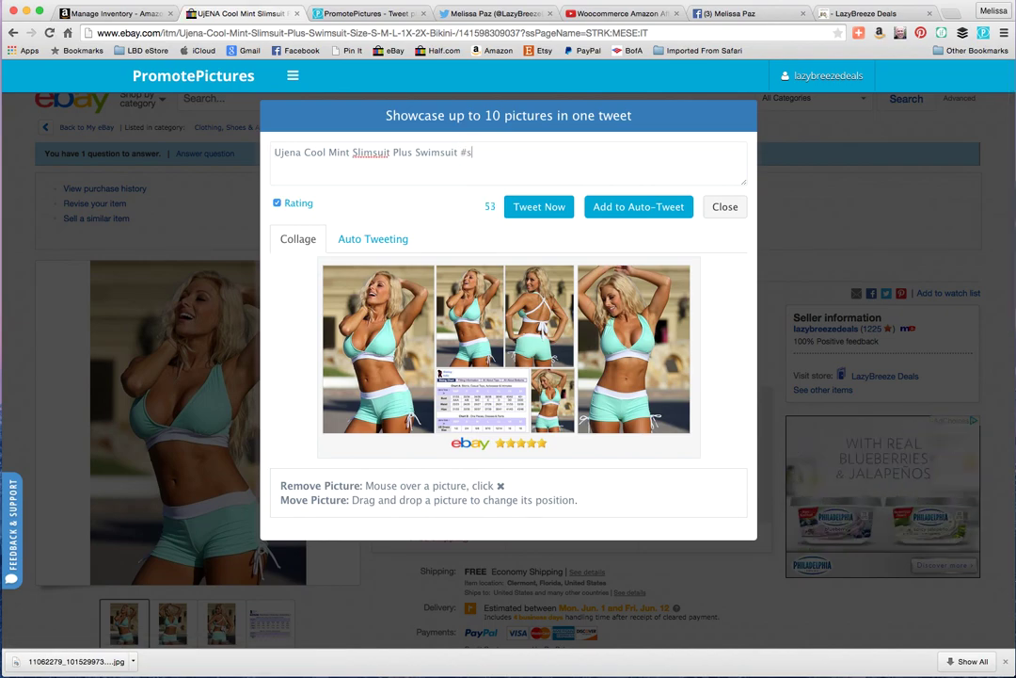
{"action": "type", "text": "summer #bikini #lazy"}
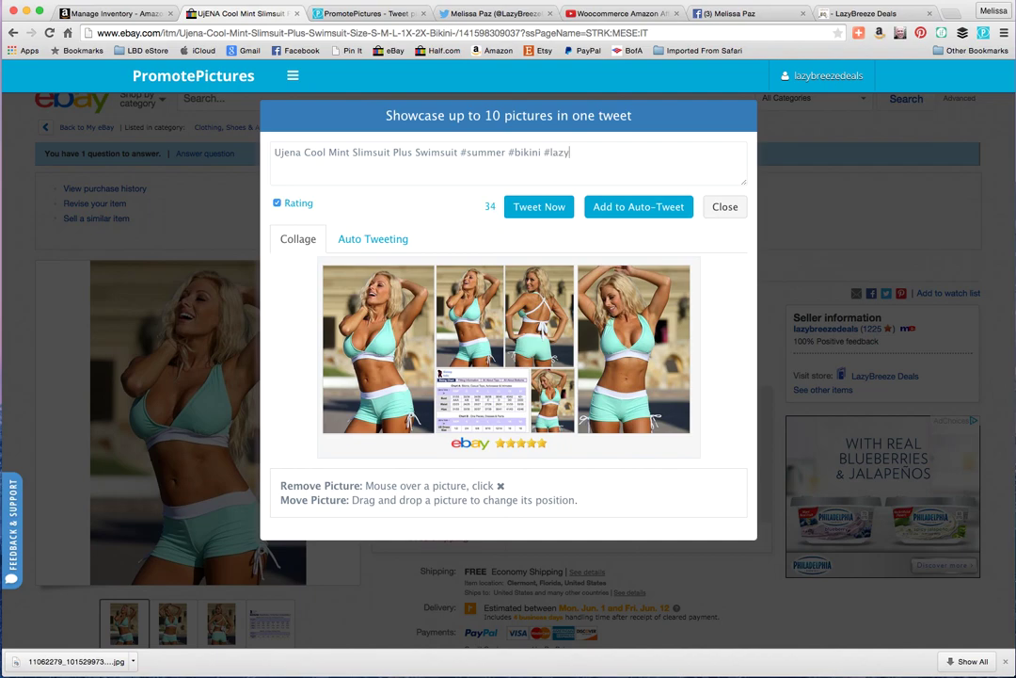
{"action": "type", "text": "breezedeals"}
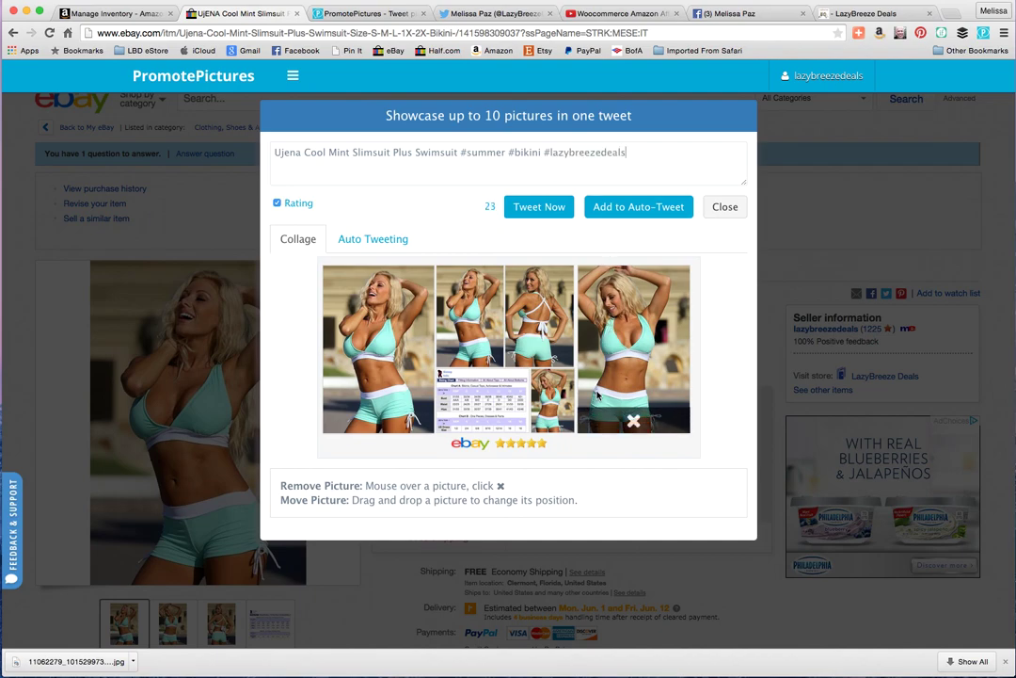
{"action": "mouse_move", "coordinate": [471, 399]}
{"action": "left_click", "coordinate": [483, 420]}
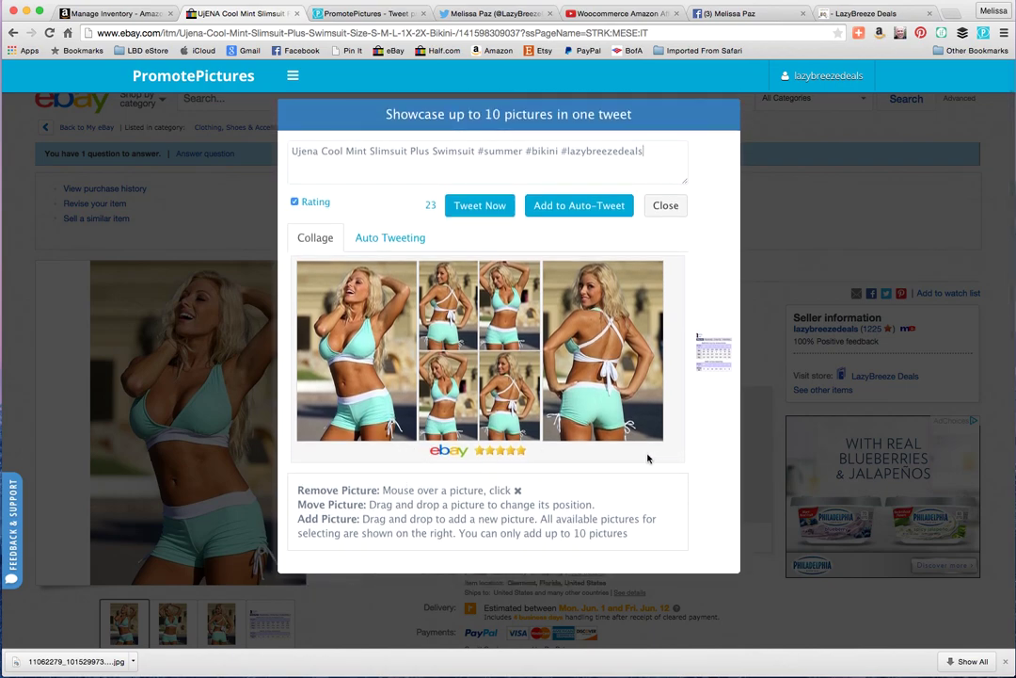
{"action": "left_click", "coordinate": [397, 243]}
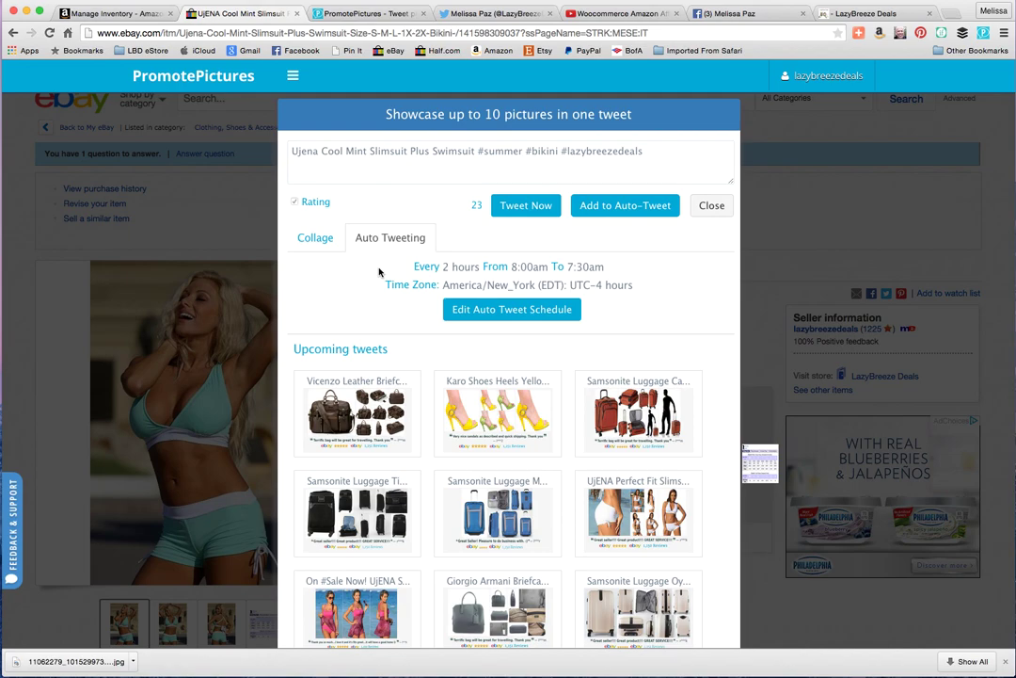
Step: Return to the Collage tab, add the swimsuit tweet to Auto-Tweet, and start a Pinterest pin
{"action": "left_click", "coordinate": [318, 238]}
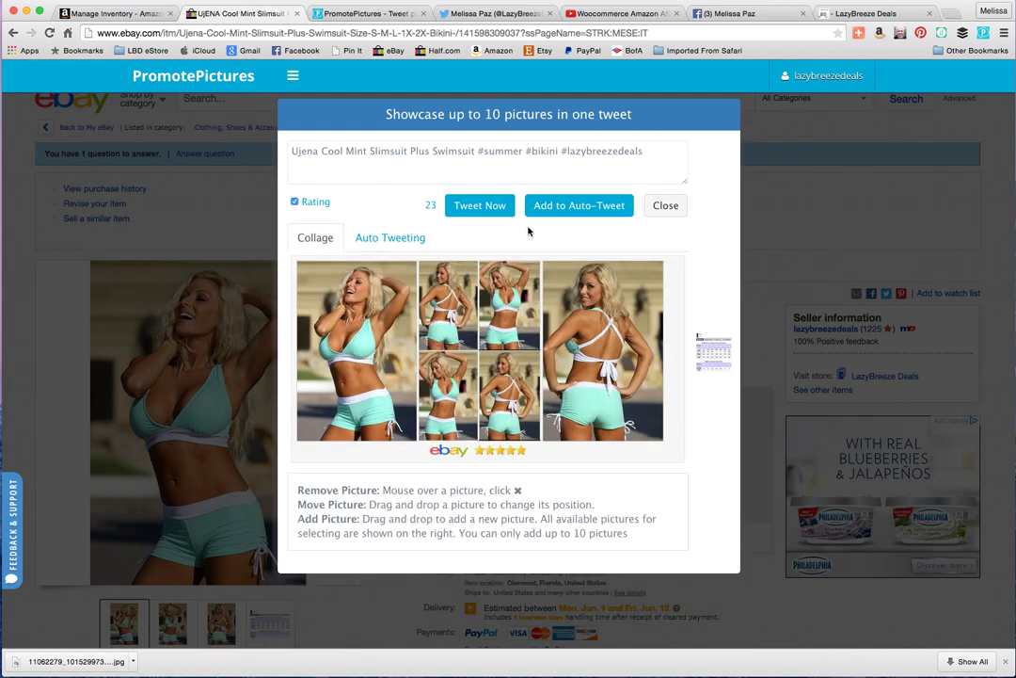
{"action": "left_click", "coordinate": [579, 213]}
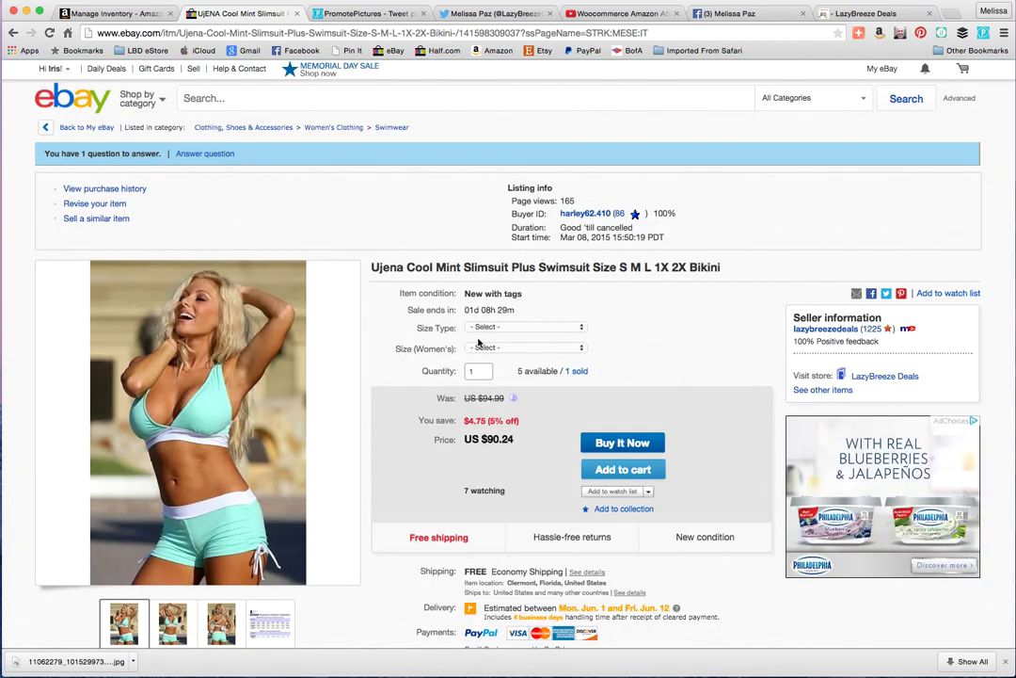
{"action": "mouse_move", "coordinate": [900, 293]}
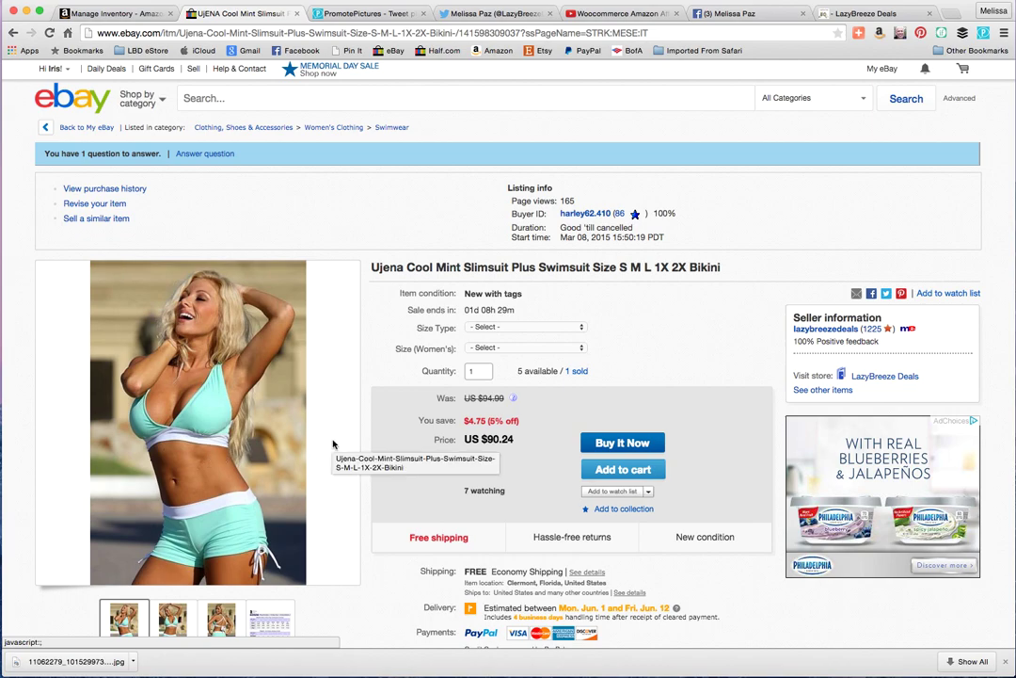
{"action": "left_click", "coordinate": [900, 295]}
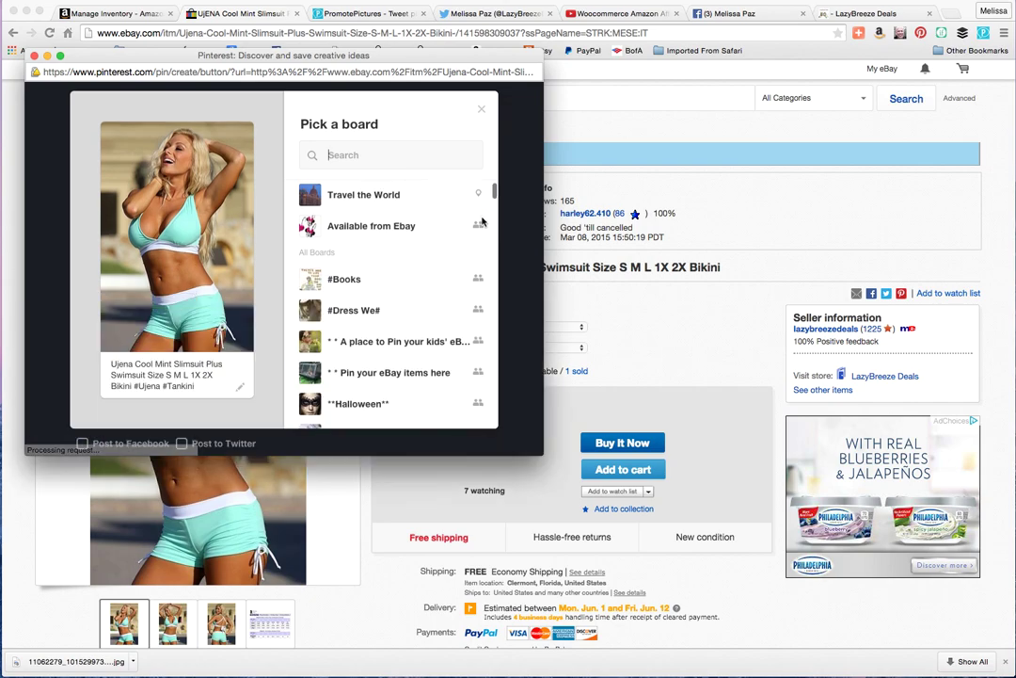
Step: Pin the Ujena swimsuit to the Summer #Bikini Beach board, found by searching 'Su', and close the popup
{"action": "scroll", "coordinate": [431, 229], "scroll_direction": "down", "scroll_amount": 3}
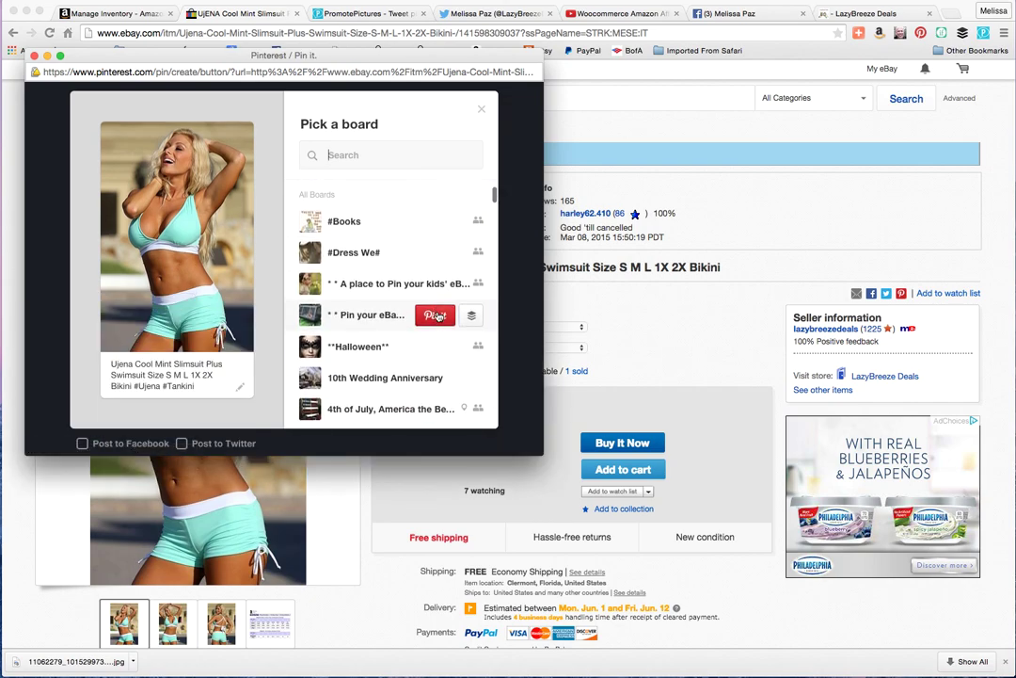
{"action": "scroll", "coordinate": [437, 317], "scroll_direction": "down", "scroll_amount": 3}
{"action": "scroll", "coordinate": [438, 317], "scroll_direction": "down", "scroll_amount": 2}
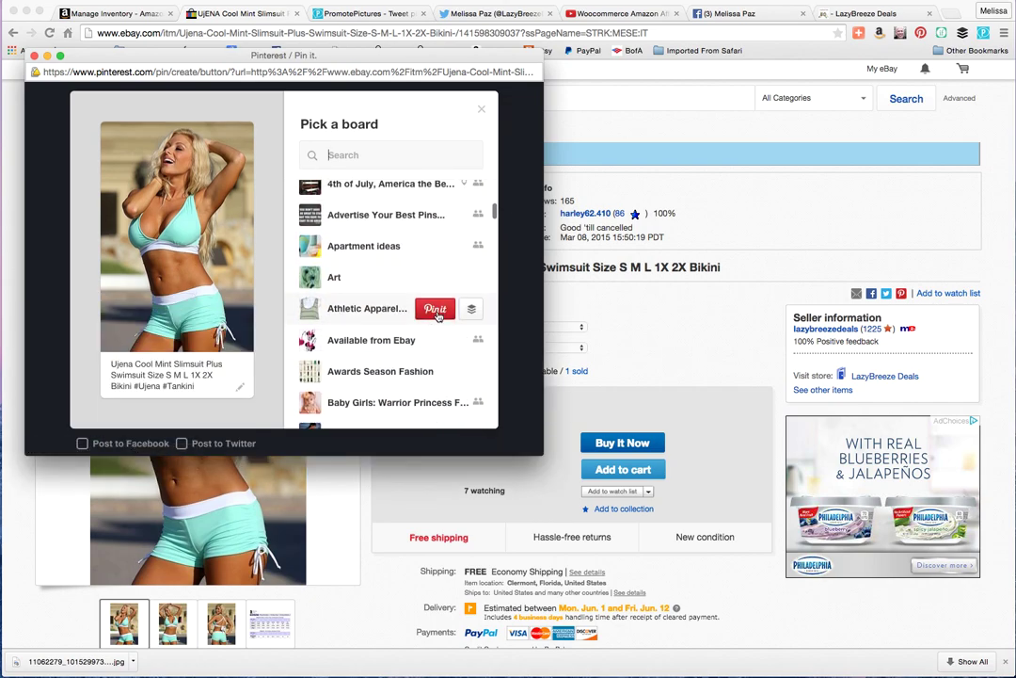
{"action": "scroll", "coordinate": [438, 318], "scroll_direction": "down", "scroll_amount": 1}
{"action": "scroll", "coordinate": [438, 318], "scroll_direction": "down", "scroll_amount": 2}
{"action": "scroll", "coordinate": [437, 317], "scroll_direction": "down", "scroll_amount": 3}
{"action": "scroll", "coordinate": [438, 317], "scroll_direction": "down", "scroll_amount": 3}
{"action": "scroll", "coordinate": [437, 317], "scroll_direction": "down", "scroll_amount": 1}
{"action": "scroll", "coordinate": [437, 317], "scroll_direction": "down", "scroll_amount": 3}
{"action": "scroll", "coordinate": [438, 318], "scroll_direction": "down", "scroll_amount": 1}
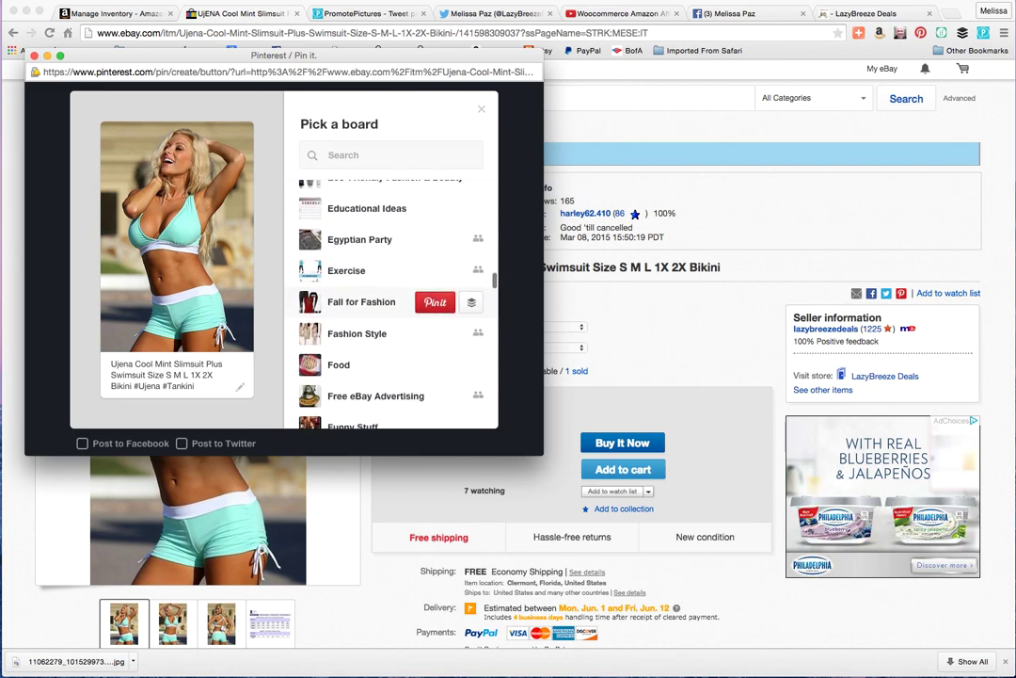
{"action": "type", "text": "Su"}
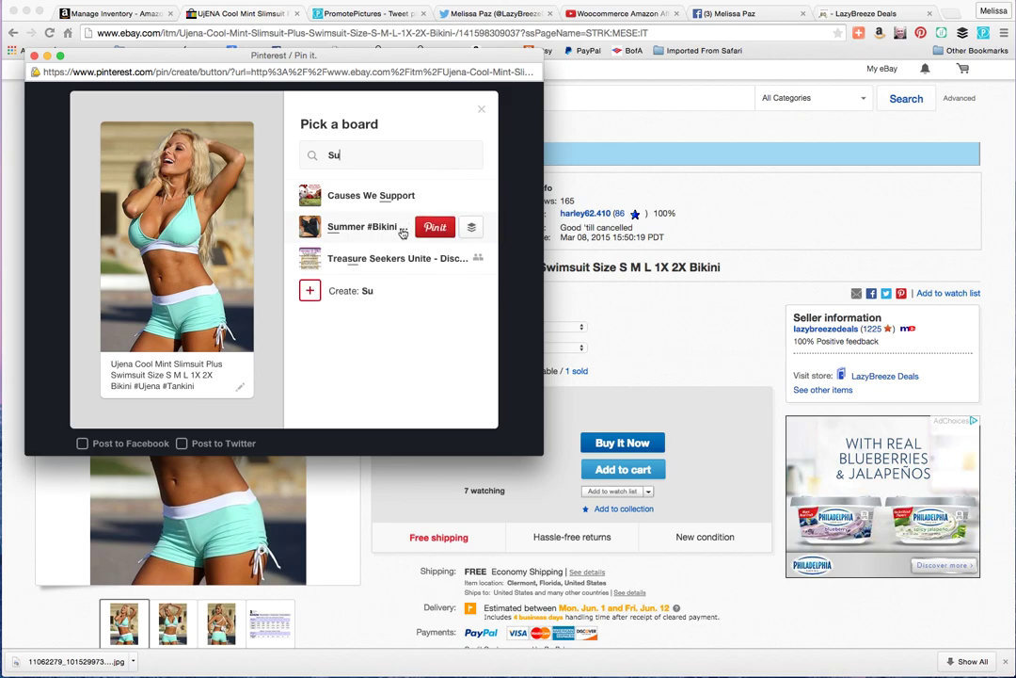
{"action": "left_click", "coordinate": [435, 227]}
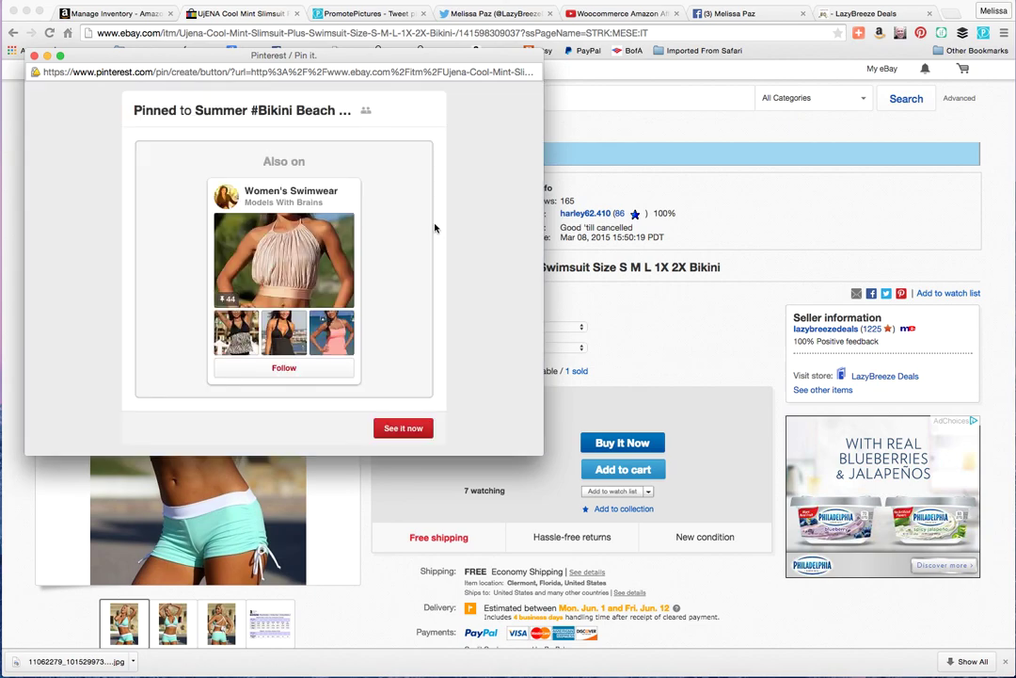
{"action": "left_click", "coordinate": [34, 57]}
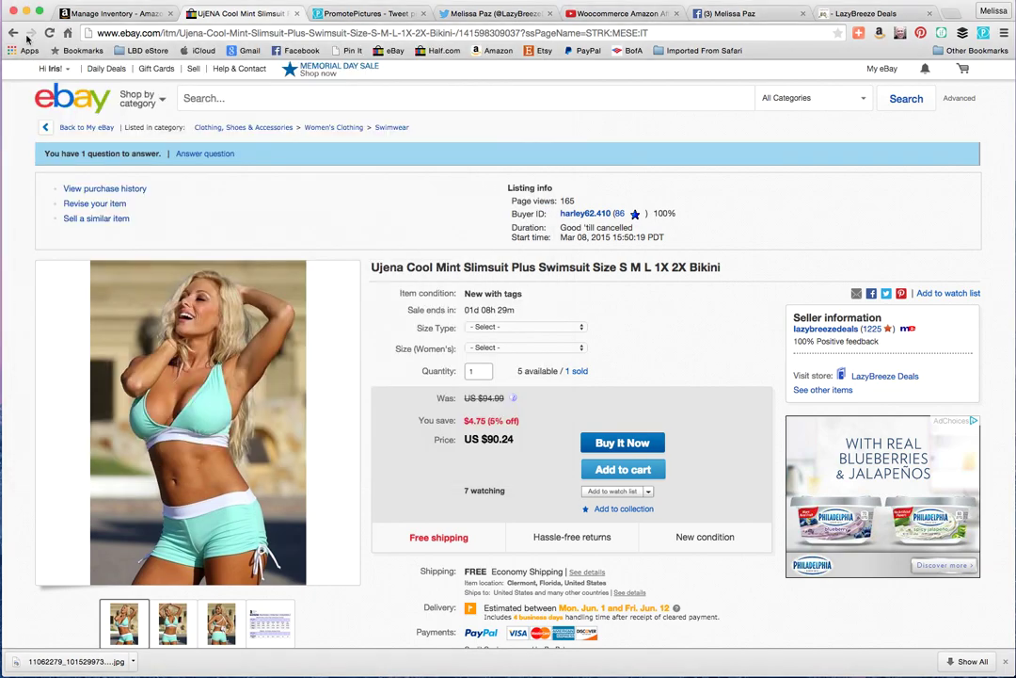
Step: Go back to Active listings and open the Lucky Brand Dharma Handbag listing
{"action": "left_click", "coordinate": [14, 33]}
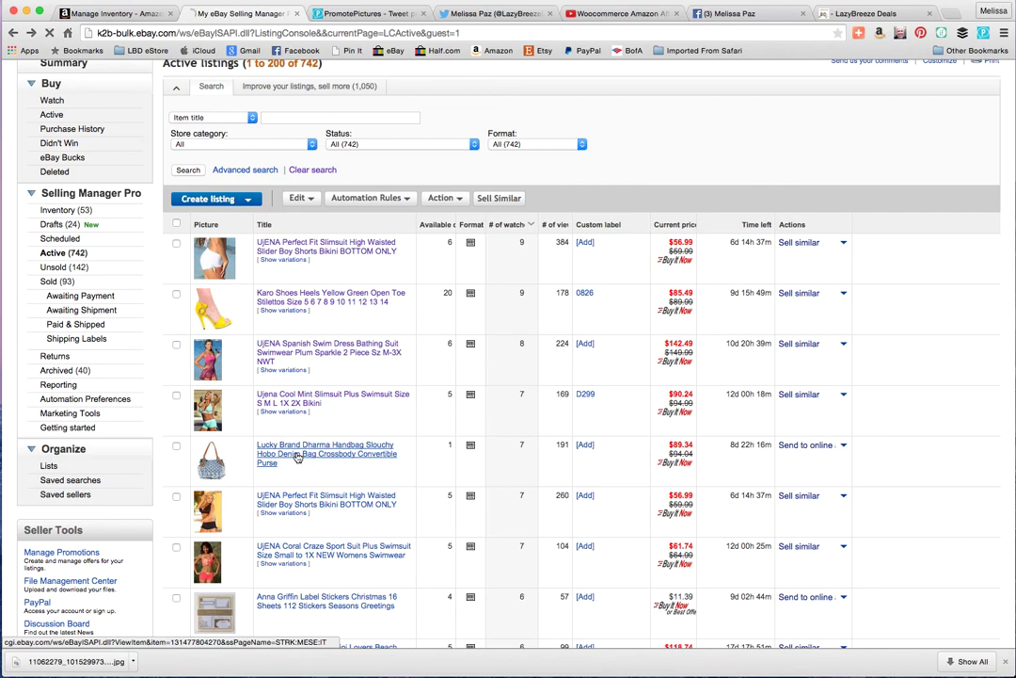
{"action": "left_click", "coordinate": [296, 456]}
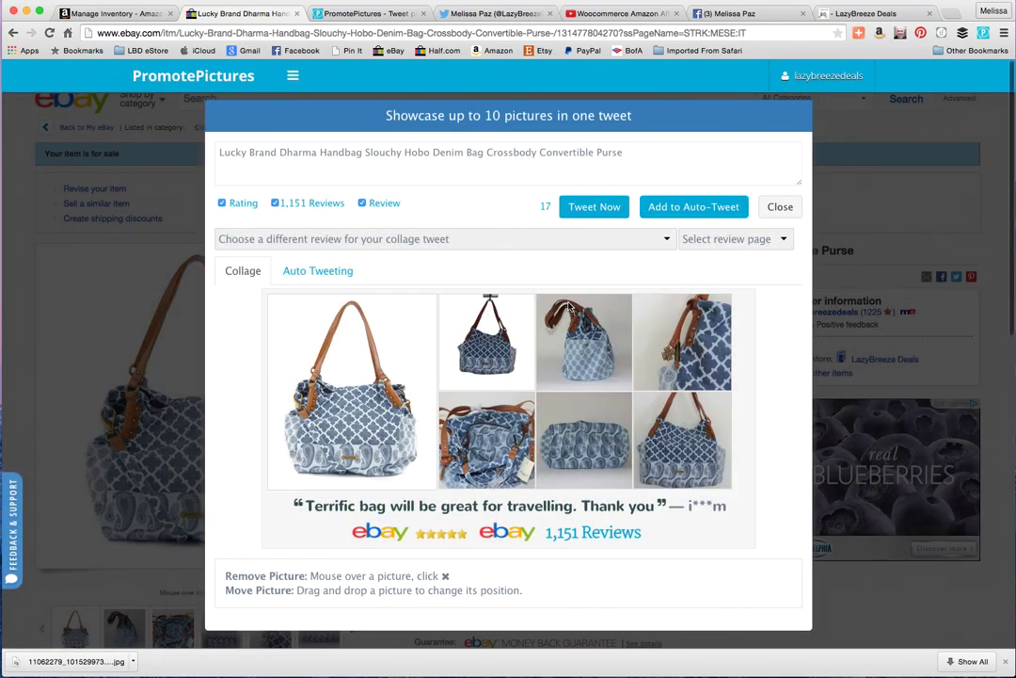
Step: Append #fashion to the Lucky Brand handbag tweet and add its collage to Auto-Tweet
{"action": "left_click", "coordinate": [627, 153]}
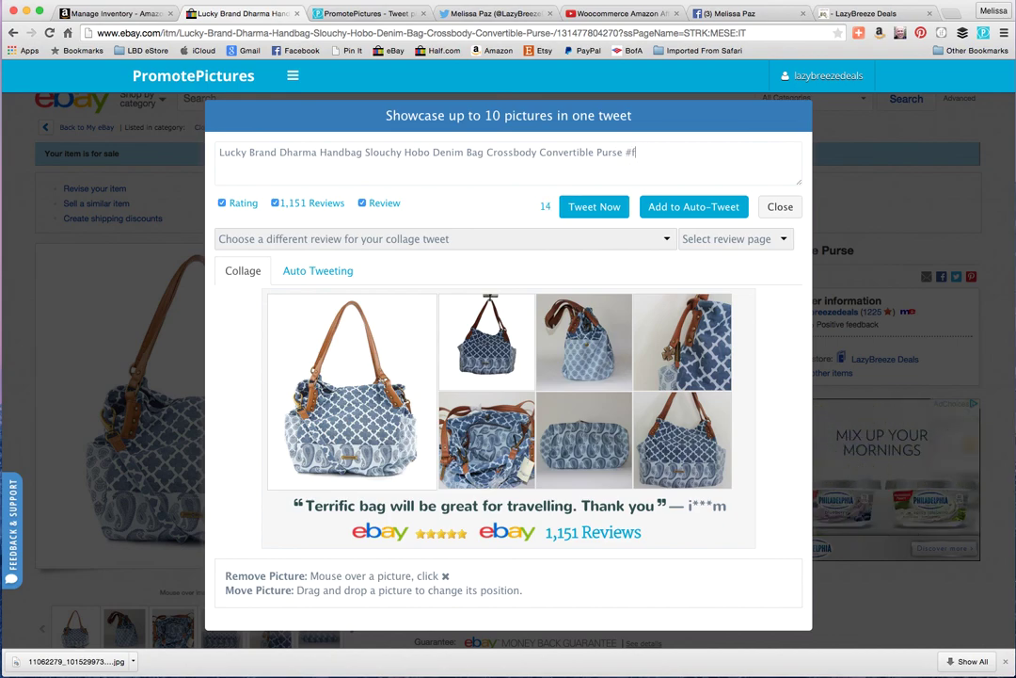
{"action": "type", "text": "ion"}
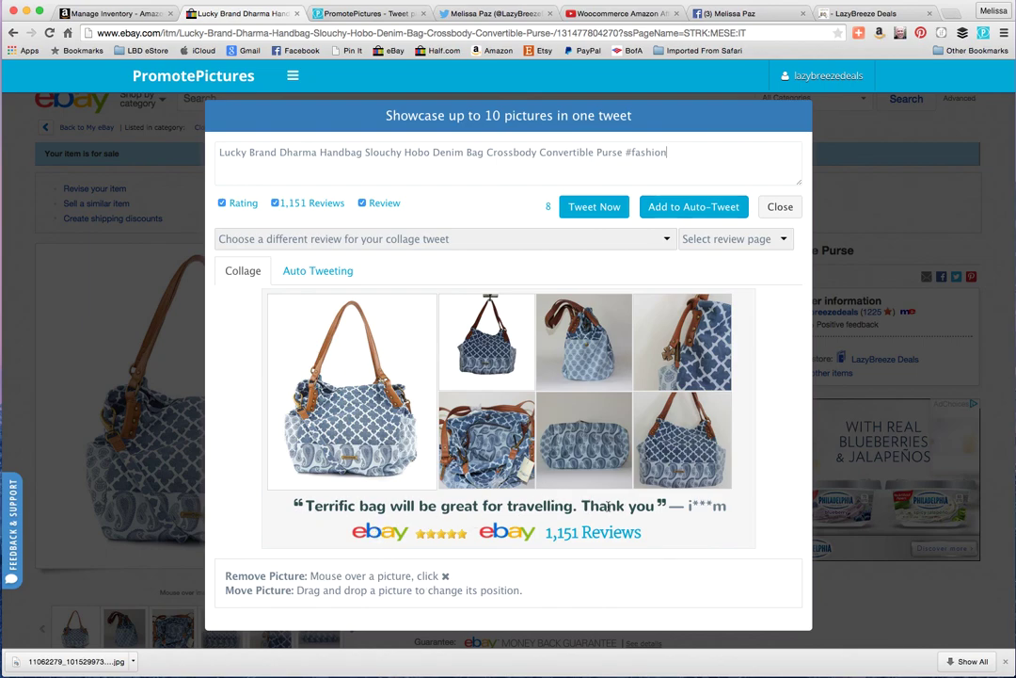
{"action": "scroll", "coordinate": [654, 505], "scroll_direction": "down", "scroll_amount": 2}
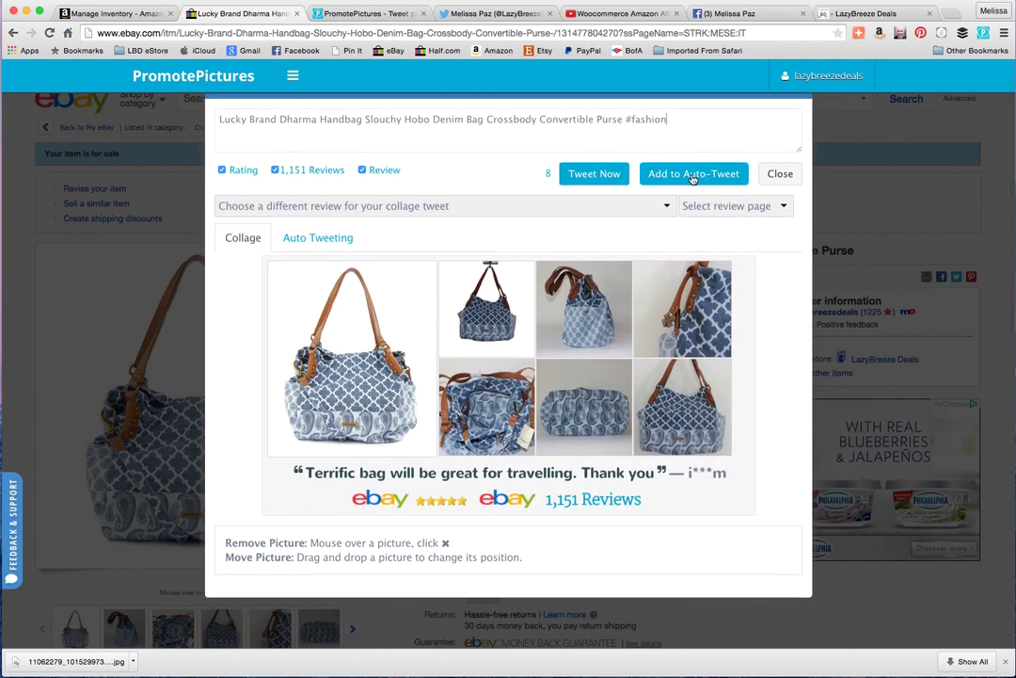
{"action": "left_click", "coordinate": [689, 182]}
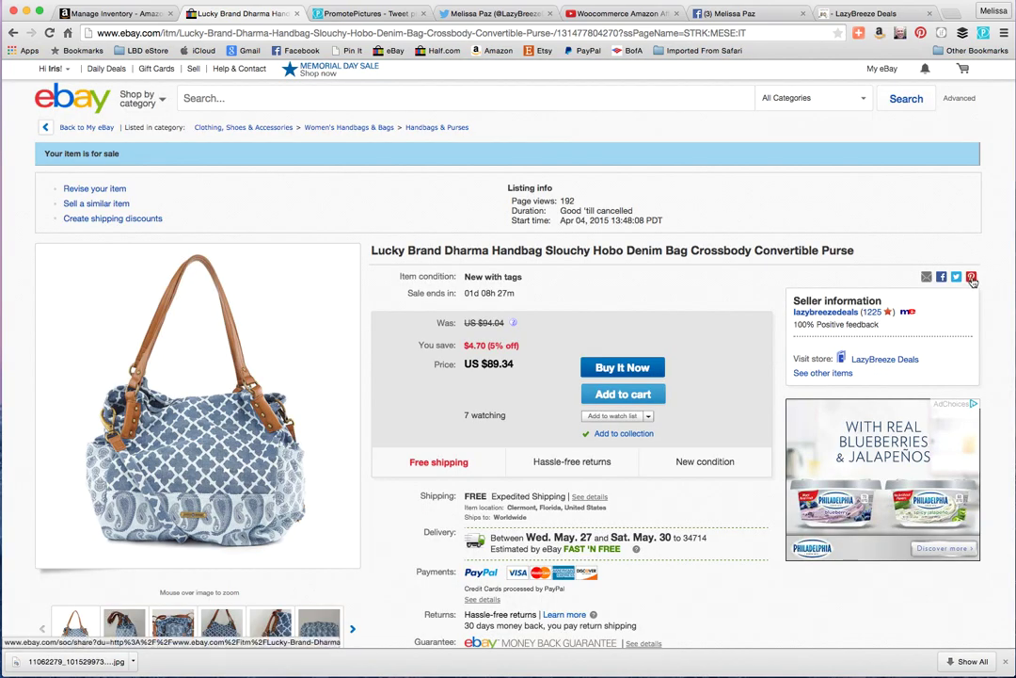
Step: Pin the Lucky Brand handbag to the Pinterest Handbags board, then head back toward My eBay
{"action": "left_click", "coordinate": [972, 276]}
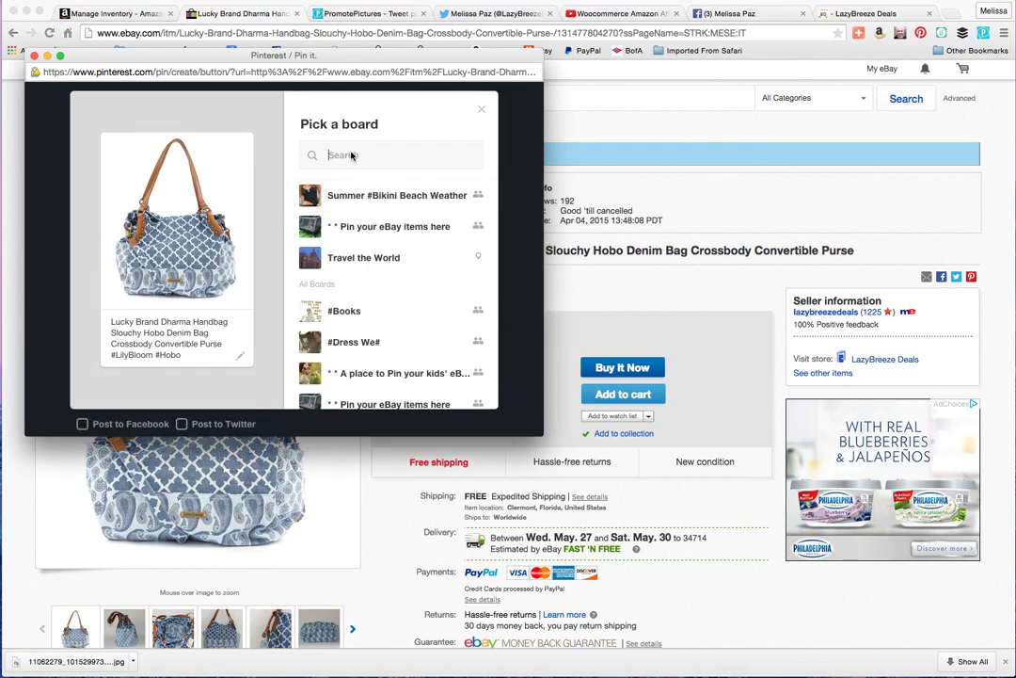
{"action": "type", "text": "hand"}
{"action": "left_click", "coordinate": [435, 196]}
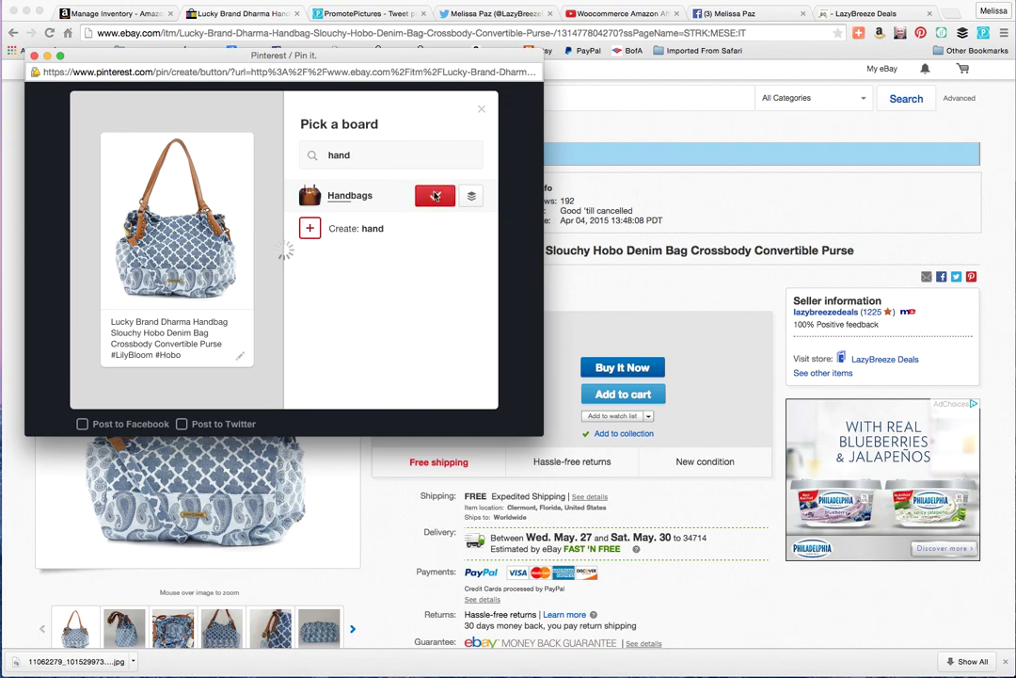
{"action": "left_click", "coordinate": [34, 56]}
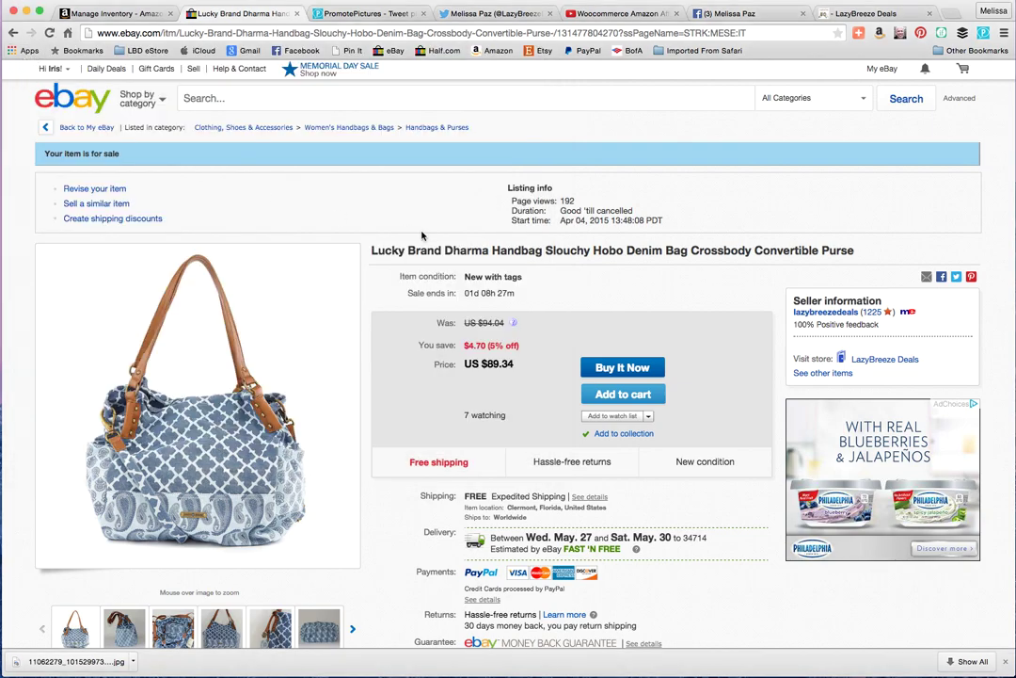
{"action": "left_click", "coordinate": [87, 127]}
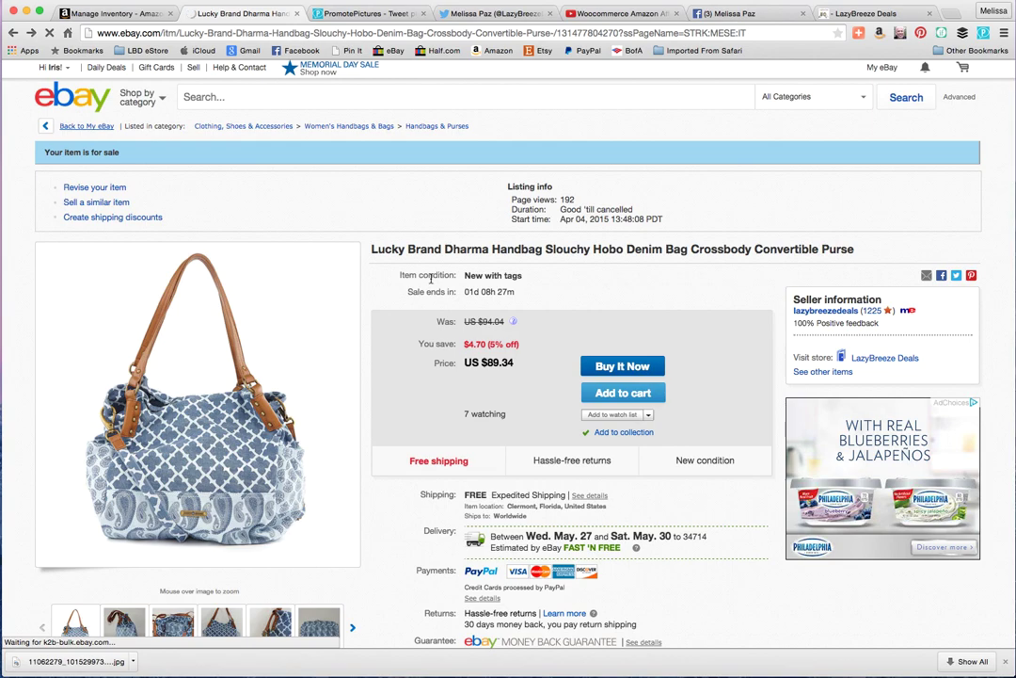
Step: Scroll down through the 742 active listings and back up toward the top
{"action": "scroll", "coordinate": [444, 450], "scroll_direction": "down", "scroll_amount": 1}
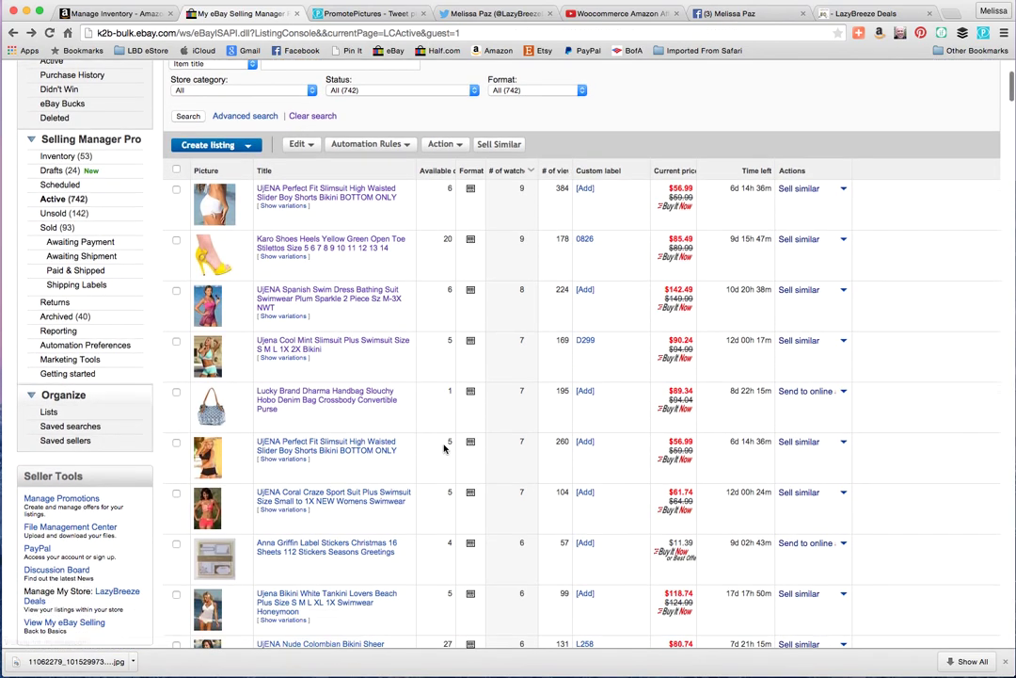
{"action": "scroll", "coordinate": [444, 450], "scroll_direction": "down", "scroll_amount": 3}
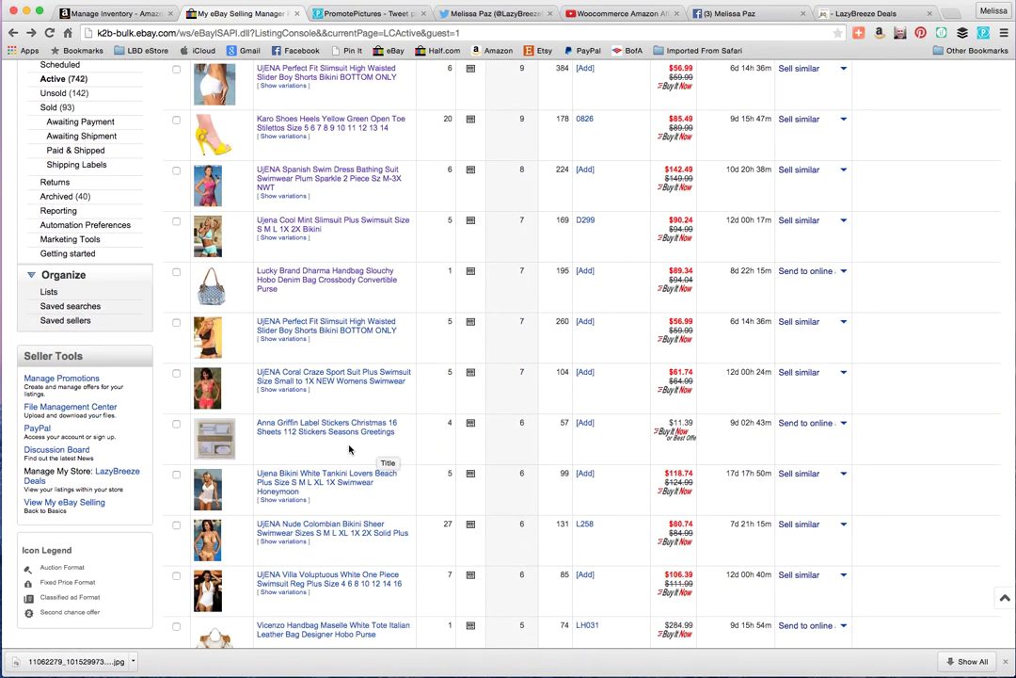
{"action": "scroll", "coordinate": [349, 450], "scroll_direction": "down", "scroll_amount": 4}
{"action": "scroll", "coordinate": [342, 448], "scroll_direction": "down", "scroll_amount": 1}
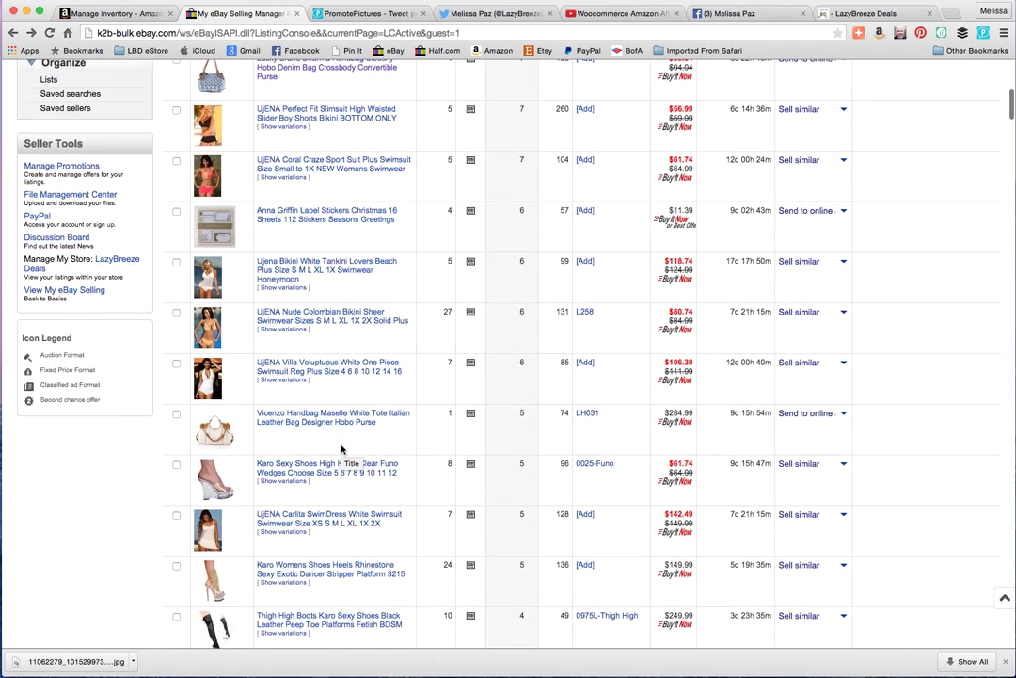
{"action": "scroll", "coordinate": [342, 450], "scroll_direction": "down", "scroll_amount": 1}
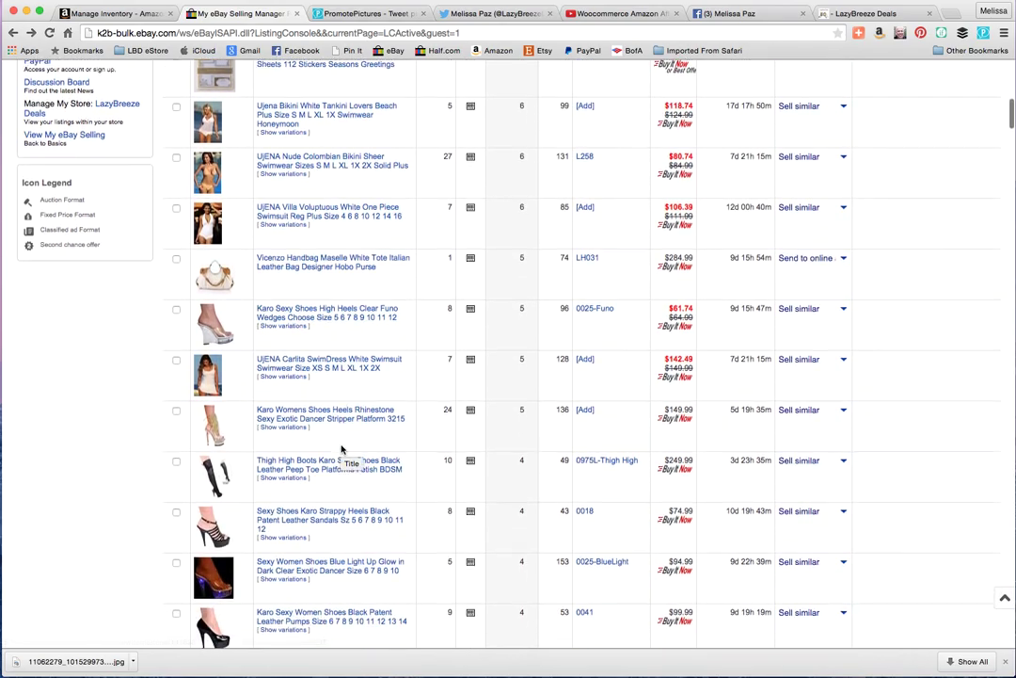
{"action": "scroll", "coordinate": [348, 453], "scroll_direction": "down", "scroll_amount": 3}
{"action": "scroll", "coordinate": [350, 452], "scroll_direction": "down", "scroll_amount": 1}
{"action": "scroll", "coordinate": [350, 451], "scroll_direction": "up", "scroll_amount": 7}
{"action": "scroll", "coordinate": [433, 209], "scroll_direction": "up", "scroll_amount": 5}
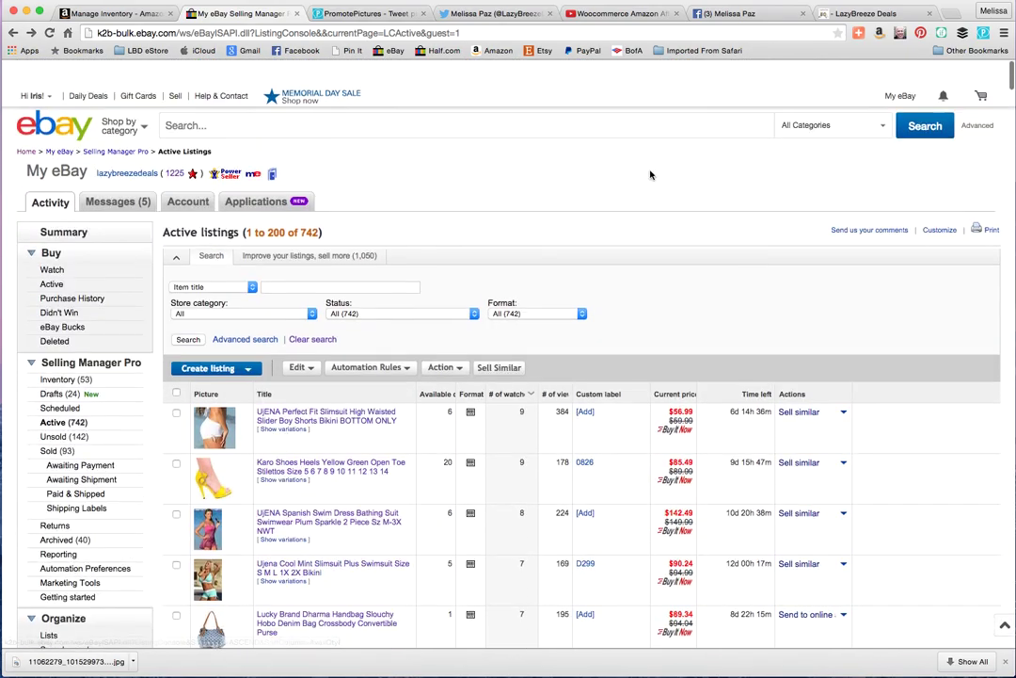